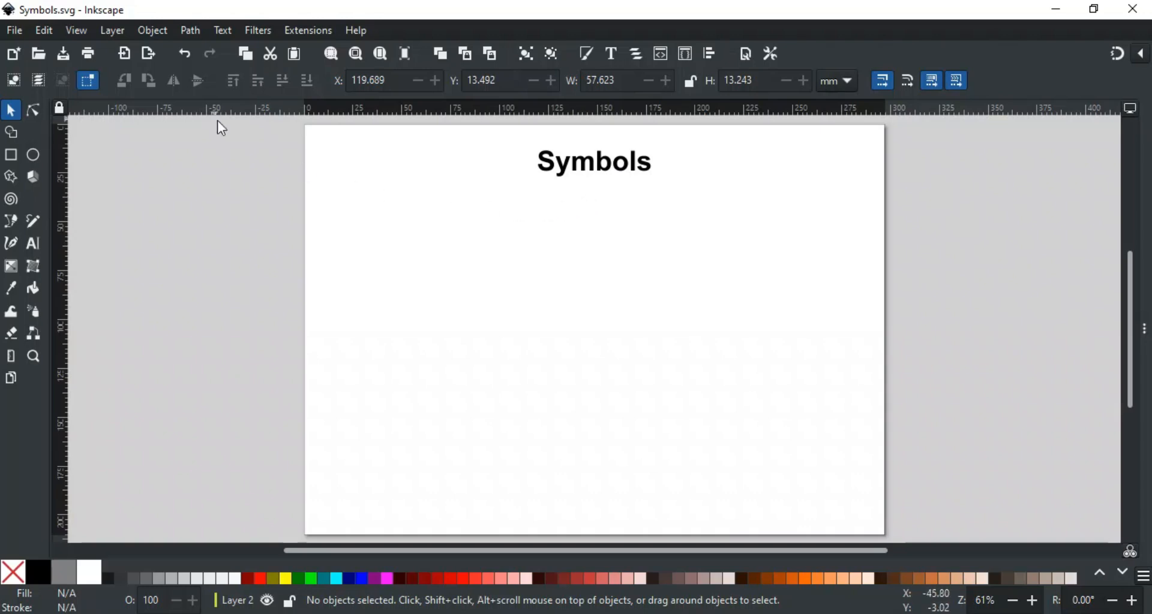
# Open the Symbols dialog and widen its docked panel.
pyautogui.click(153, 31)
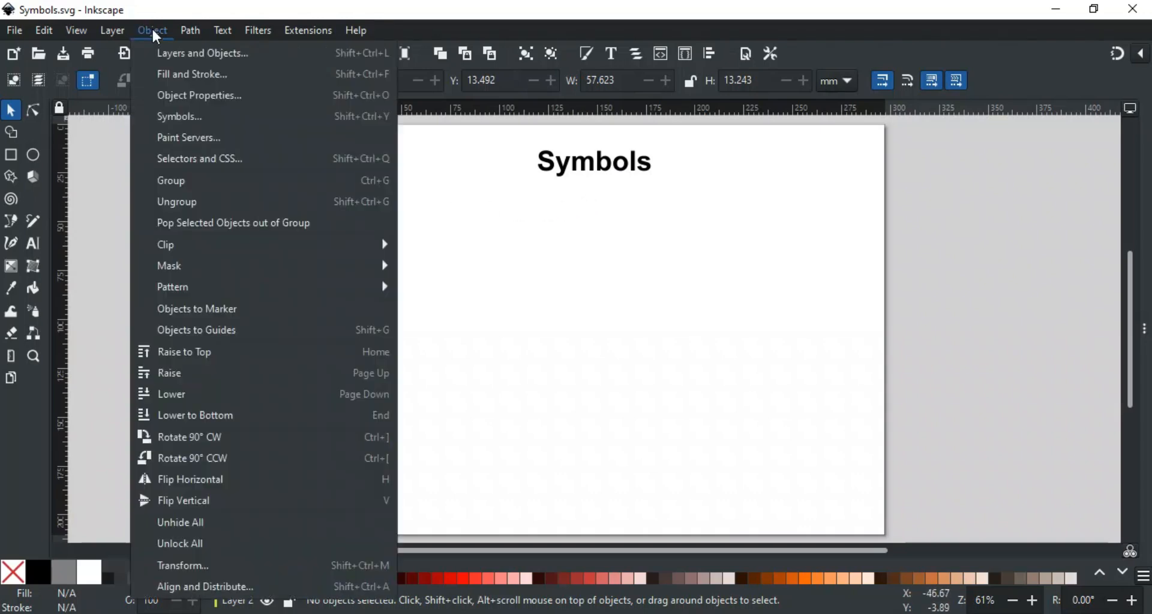
pyautogui.click(189, 116)
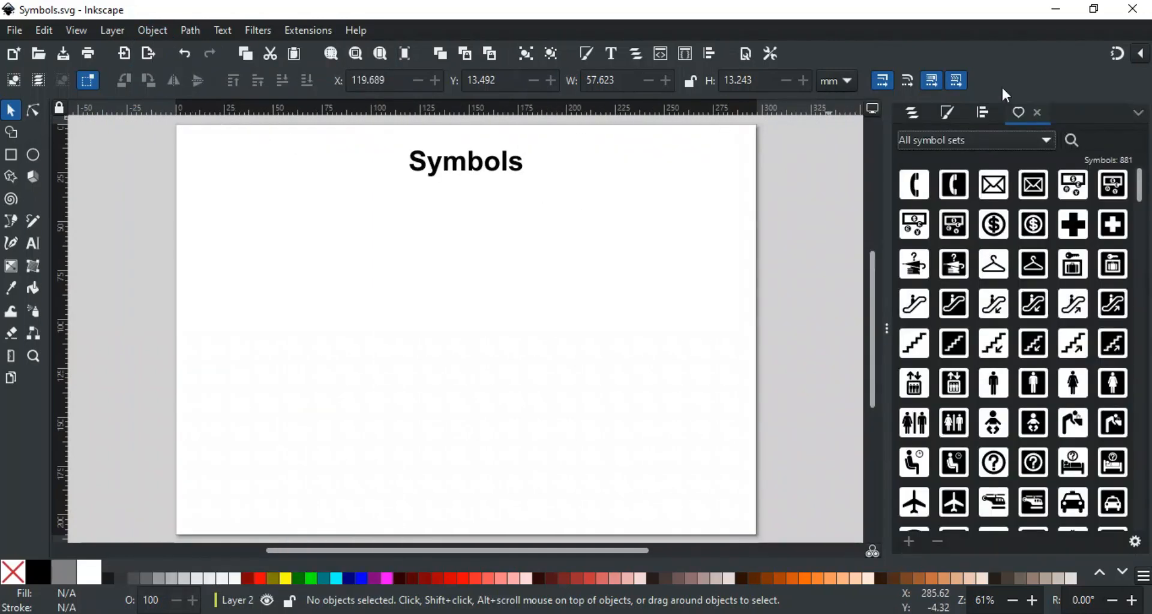
pyautogui.moveTo(885, 334); pyautogui.dragTo(768, 360)
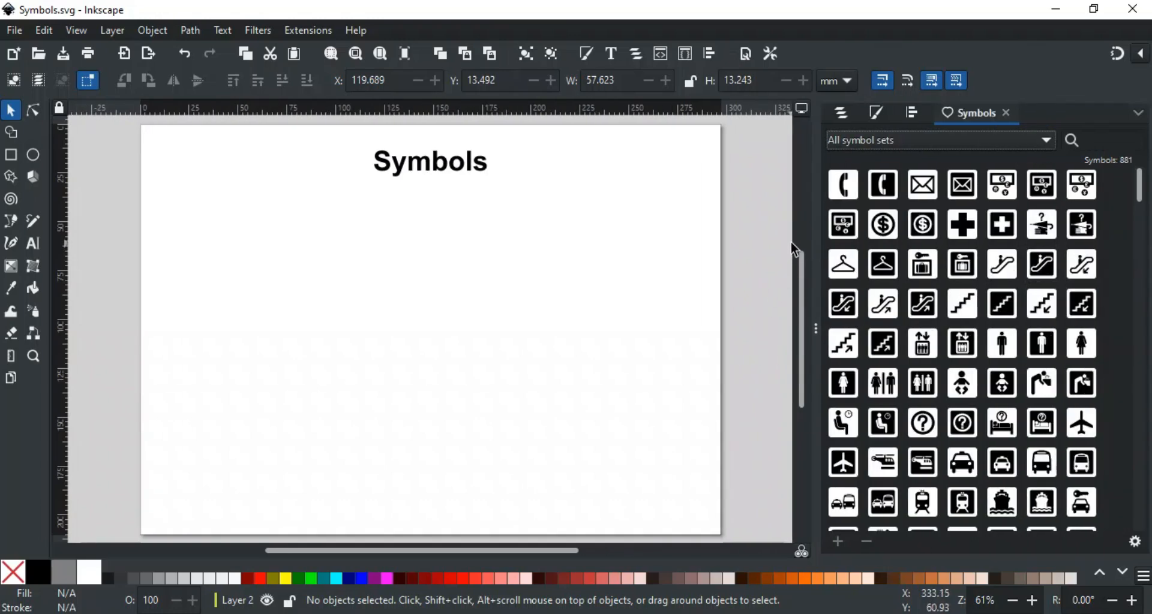
# Browse the Word Balloons, Logic Symbols and United States National Park Service Map Symbols sets, ending on All symbol sets.
pyautogui.click(868, 138)
pyautogui.click(874, 288)
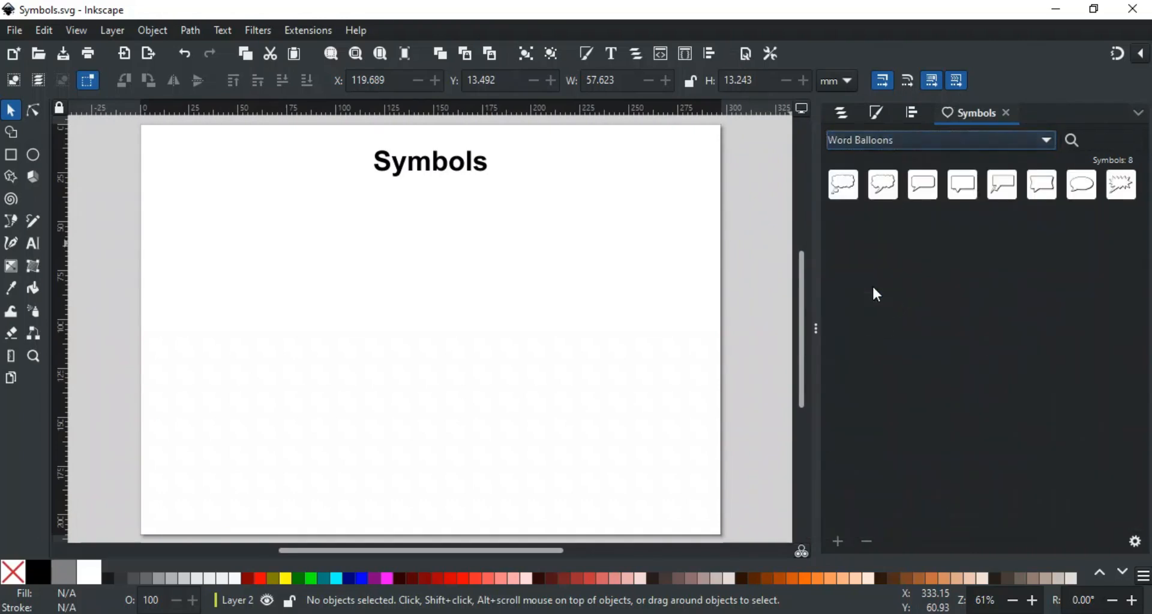
pyautogui.click(899, 145)
pyautogui.click(883, 324)
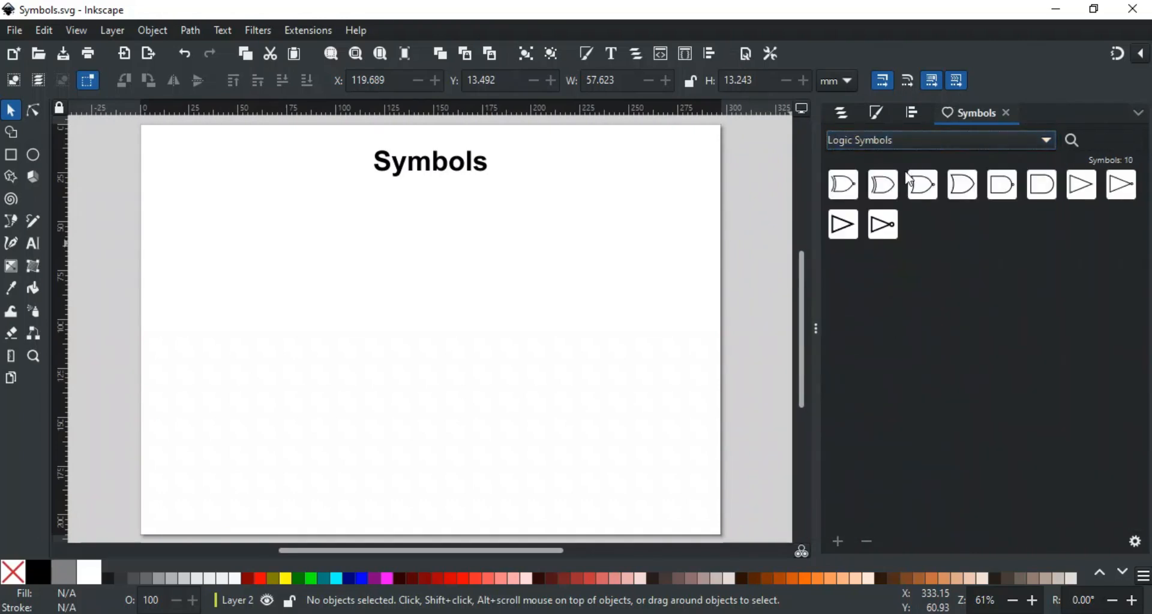
pyautogui.click(905, 142)
pyautogui.click(880, 365)
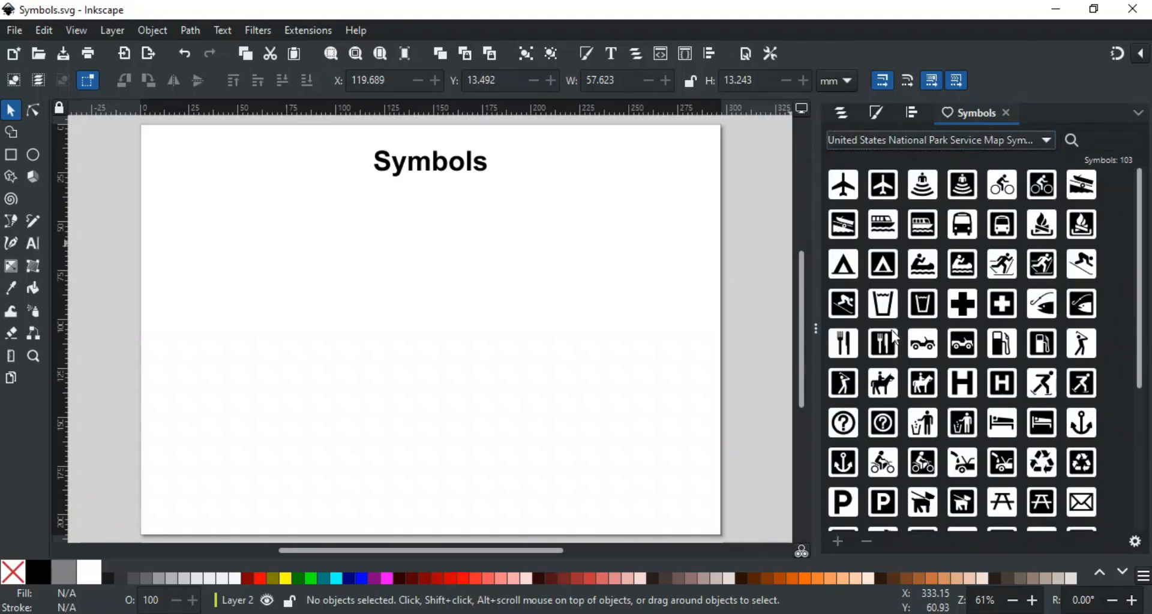
pyautogui.click(894, 139)
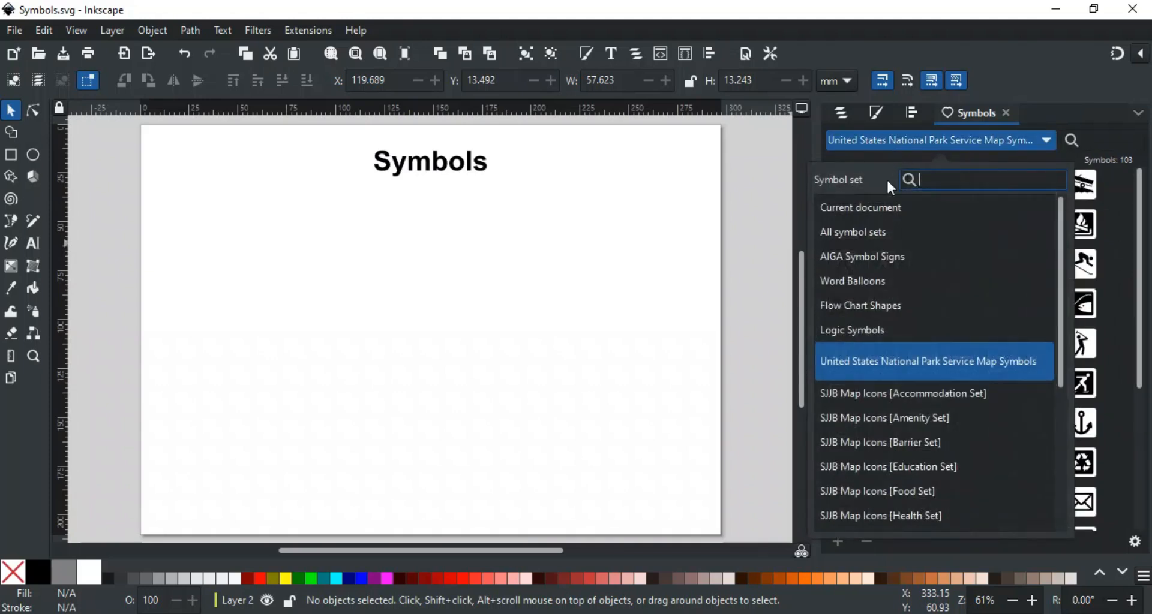
pyautogui.click(862, 233)
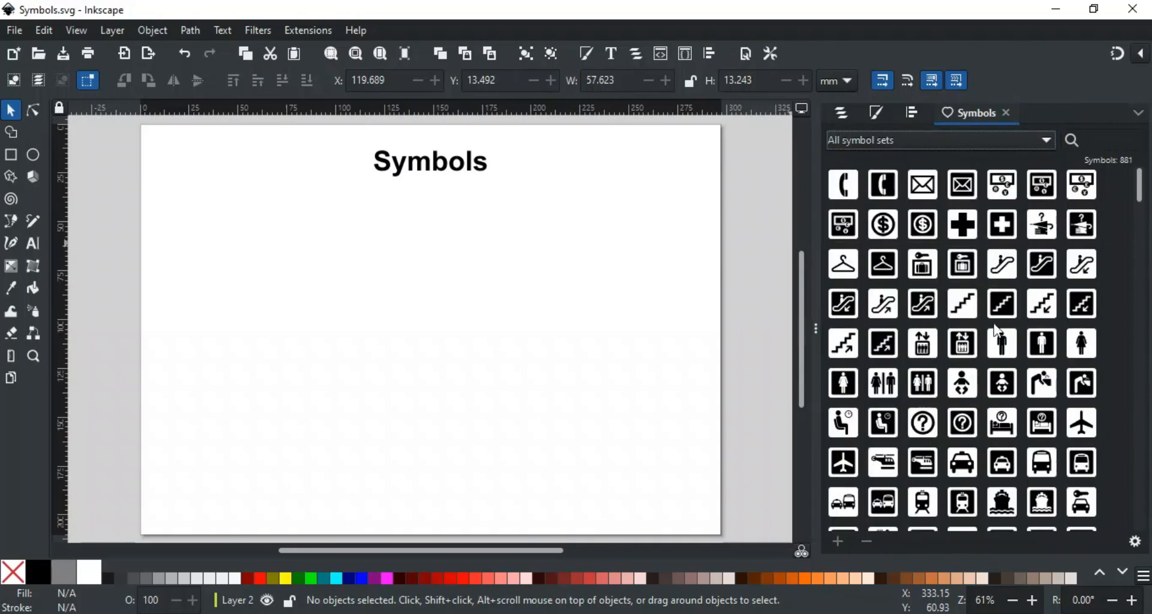
# Show the symbol names in the library display and slightly increase the tile size.
pyautogui.click(1134, 541)
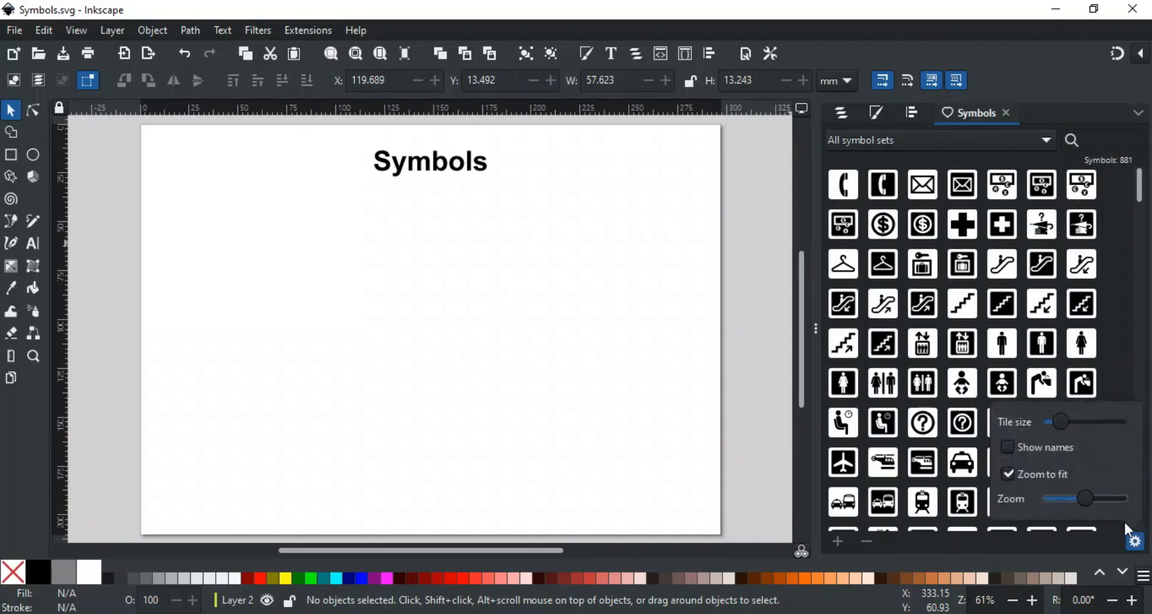
pyautogui.click(1007, 448)
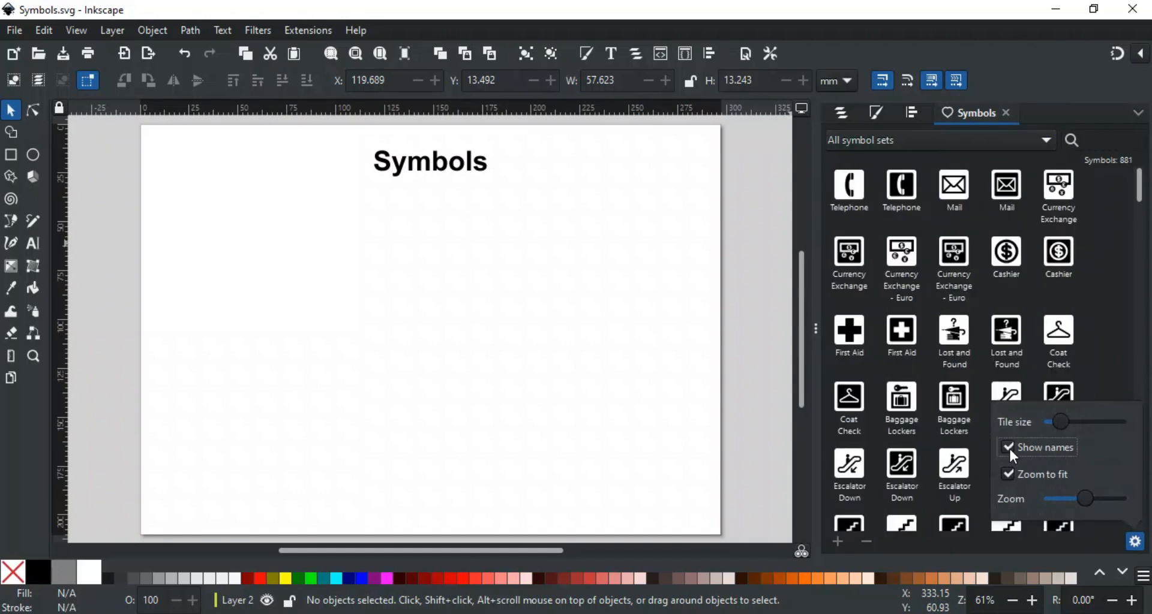
pyautogui.click(1059, 423)
pyautogui.moveTo(1060, 422); pyautogui.dragTo(1070, 421)
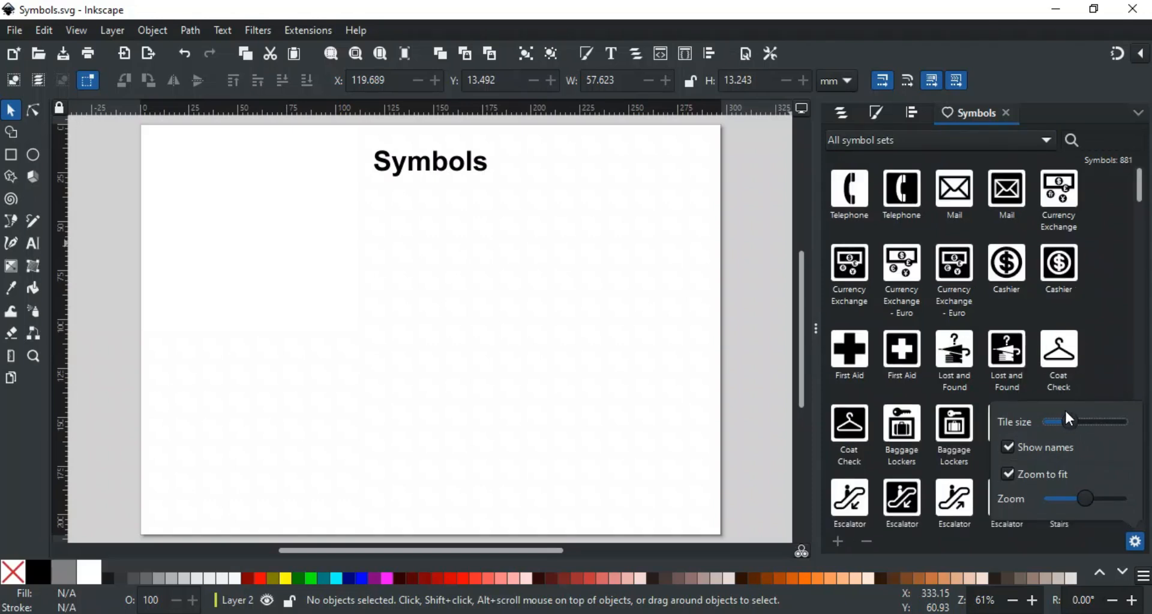
# Search all symbol sets for "heli".
pyautogui.click(1089, 140)
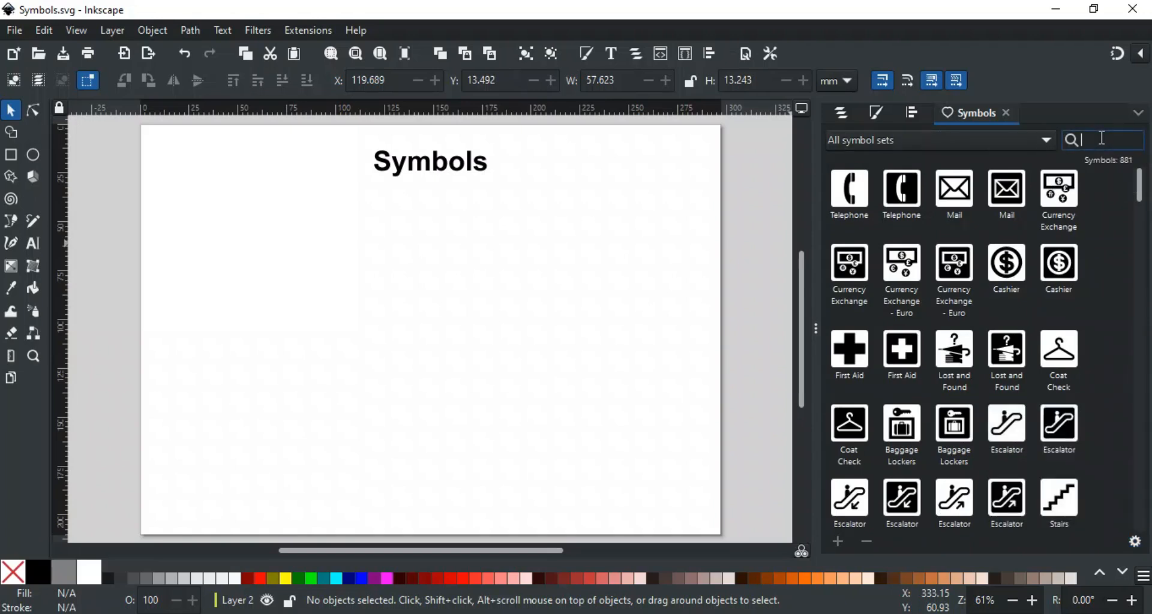
pyautogui.click(1082, 139)
pyautogui.write('heli')
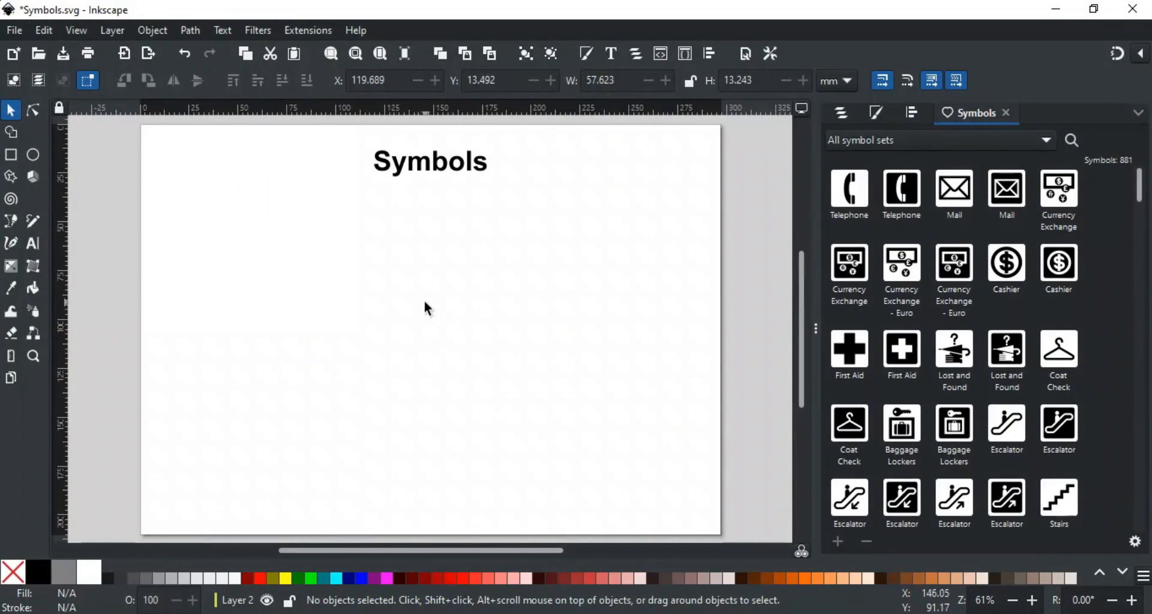
# Place the black-tile Telephone, plain First Aid cross and black-tile First Aid symbols, with the last about 46 mm wide and filled dark blue.
pyautogui.moveTo(898, 200); pyautogui.dragTo(517, 269)
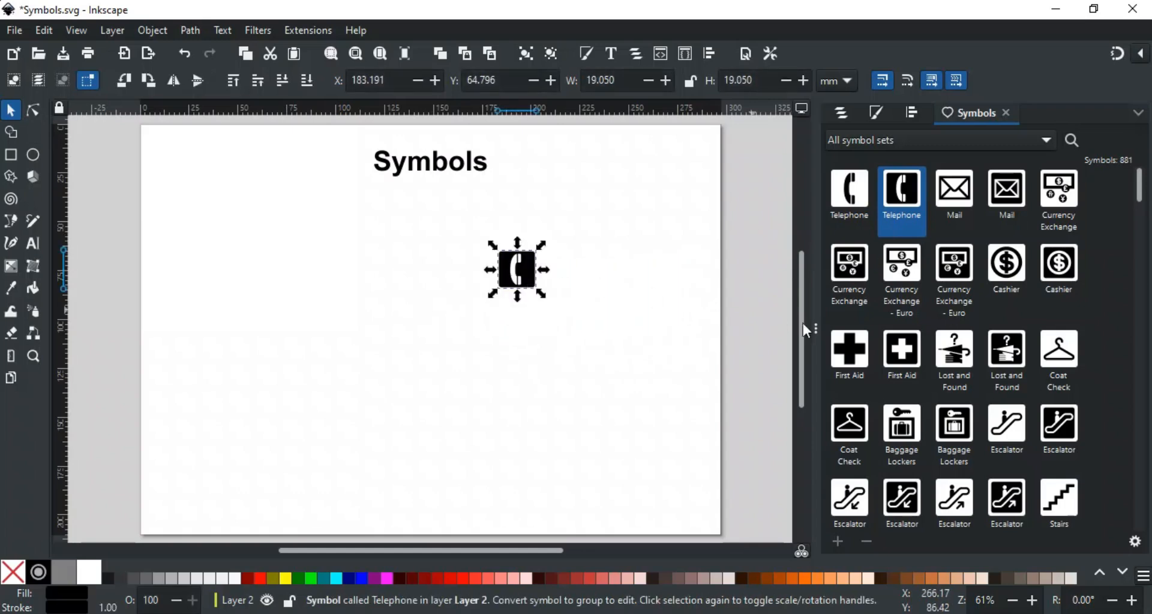
pyautogui.moveTo(845, 347); pyautogui.dragTo(338, 275)
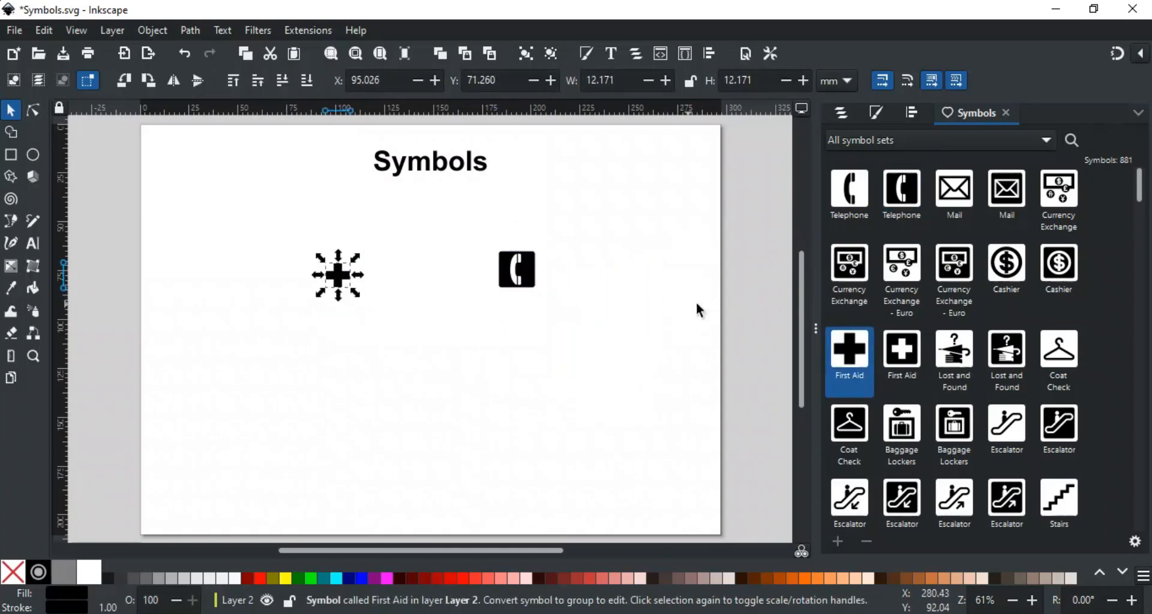
pyautogui.moveTo(909, 354); pyautogui.dragTo(519, 324)
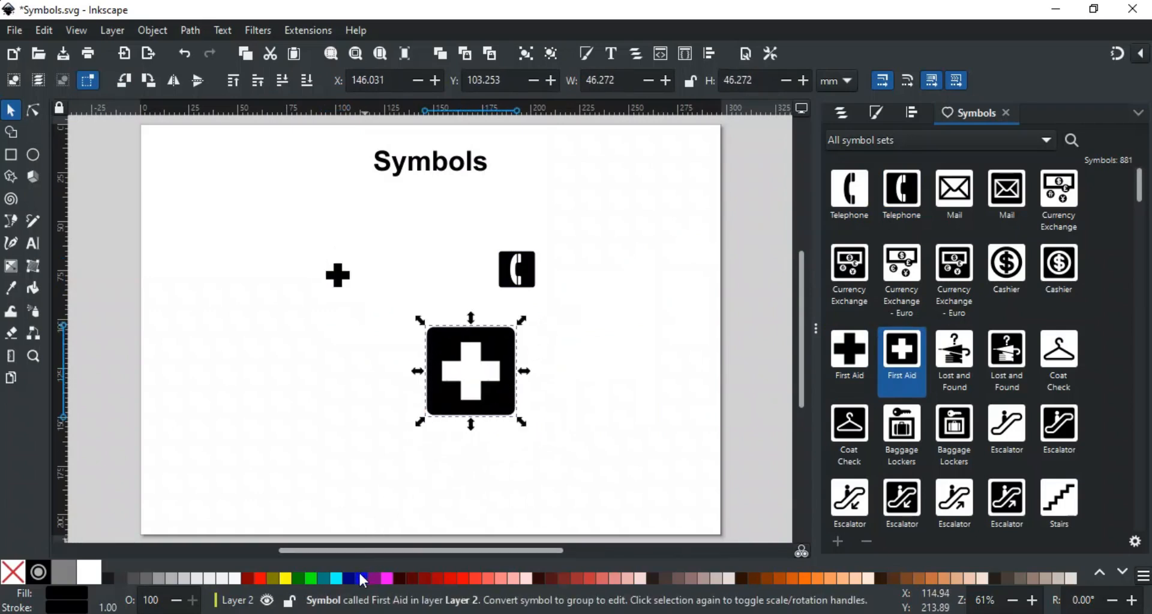
pyautogui.click(348, 576)
# Enlarge the plain First Aid cross to about 54.5 mm and fill it yellow.
pyautogui.click(343, 281)
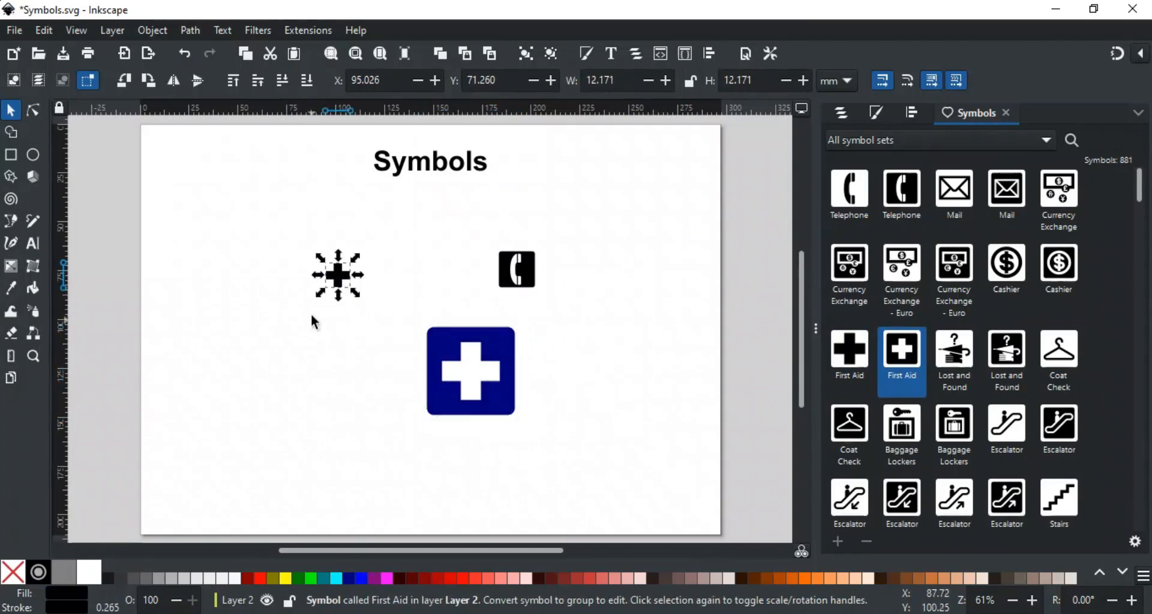
pyautogui.moveTo(318, 297); pyautogui.dragTo(232, 417)
pyautogui.click(287, 578)
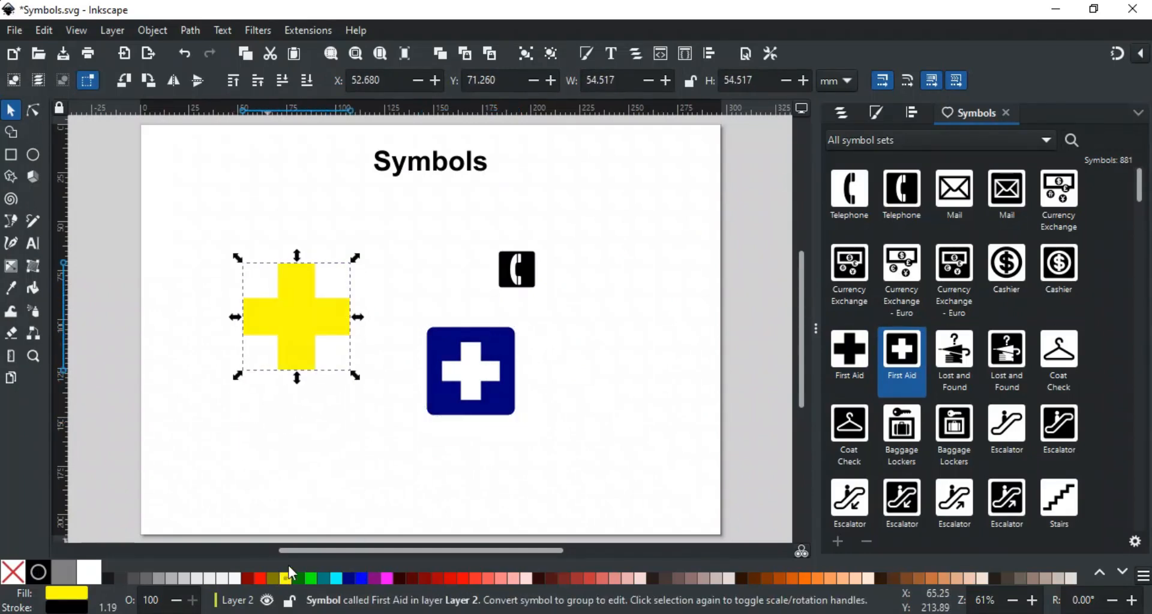
# Enlarge the Telephone symbol to about 44.5 mm and fill it purple.
pyautogui.click(517, 270)
pyautogui.moveTo(539, 246); pyautogui.dragTo(592, 196)
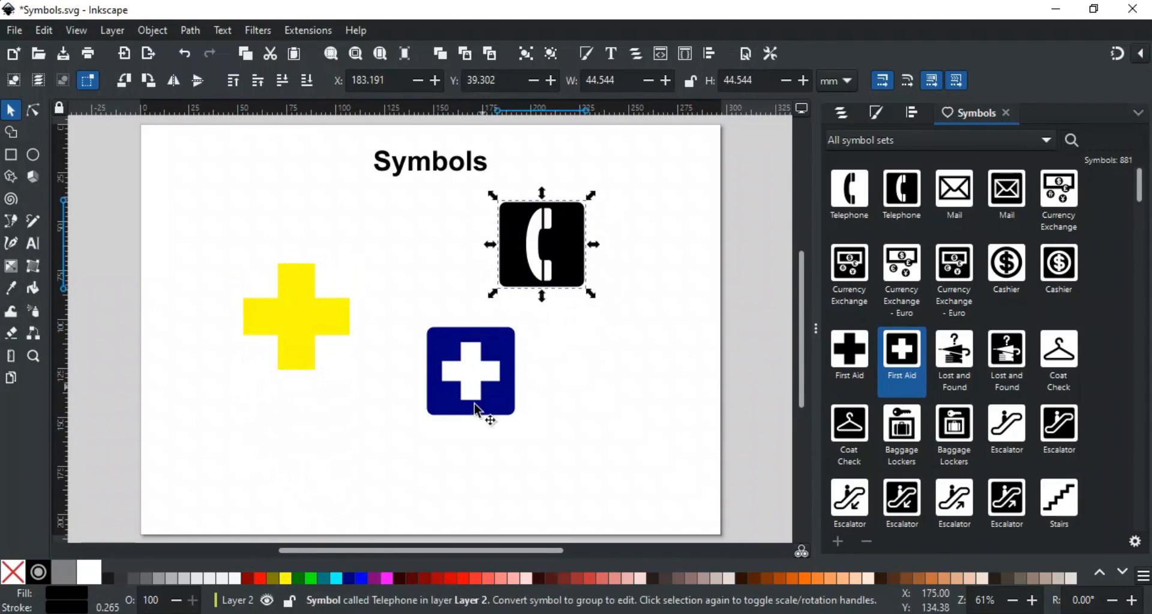
pyautogui.click(373, 576)
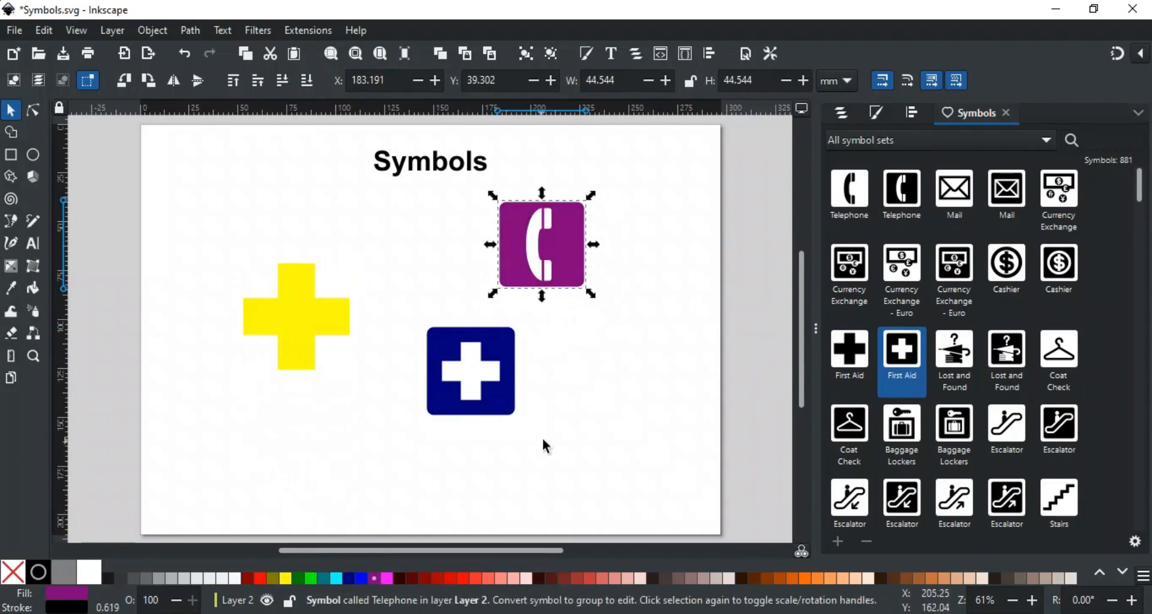
# Move the yellow cross to the page's right side and the blue First Aid symbol below the Telephone symbol.
pyautogui.click(582, 413)
pyautogui.moveTo(328, 331); pyautogui.dragTo(674, 360)
pyautogui.moveTo(491, 386); pyautogui.dragTo(568, 465)
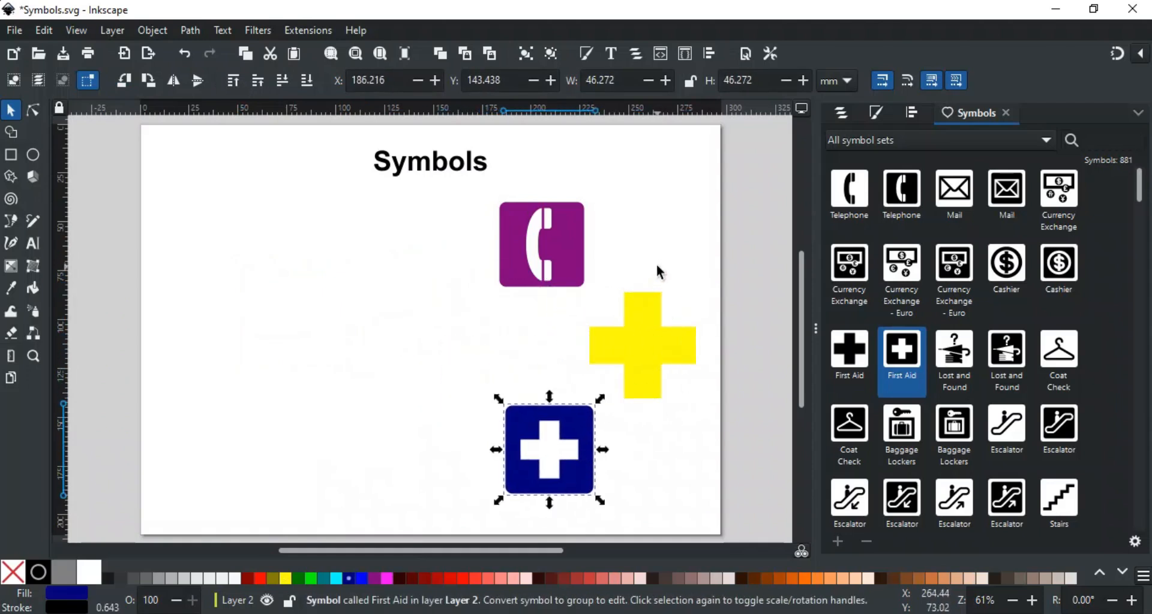
# Place the Stairs symbol on the left half of the page, set its fill to teal and enlarge it to about 43 × 36 mm.
pyautogui.moveTo(1051, 504); pyautogui.dragTo(234, 328)
pyautogui.click(277, 579)
pyautogui.click(323, 578)
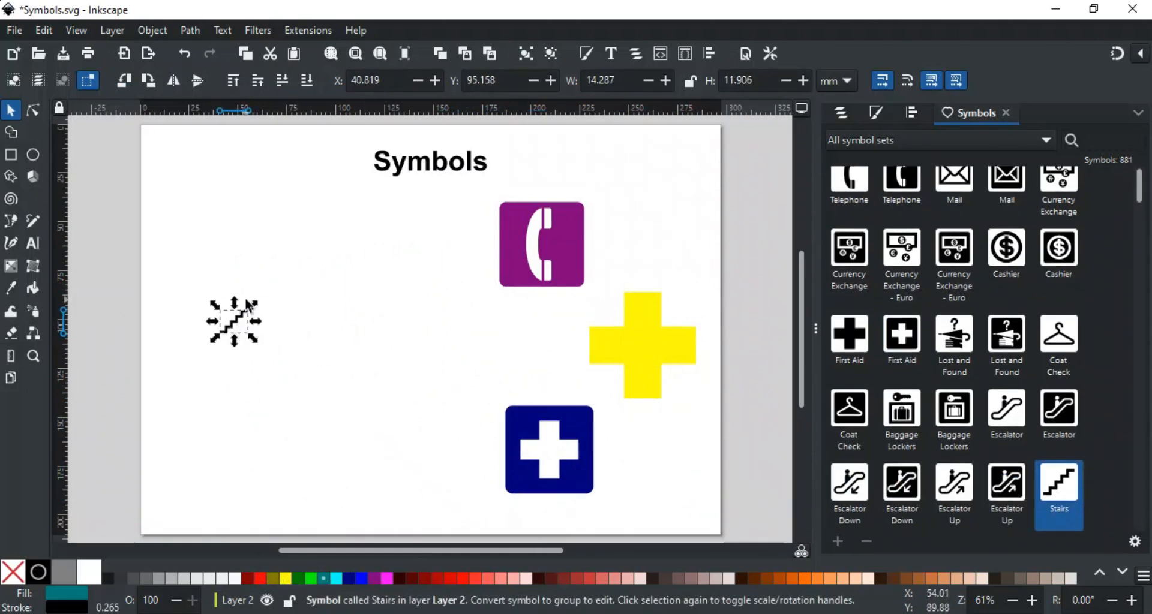
pyautogui.moveTo(252, 306); pyautogui.dragTo(309, 258)
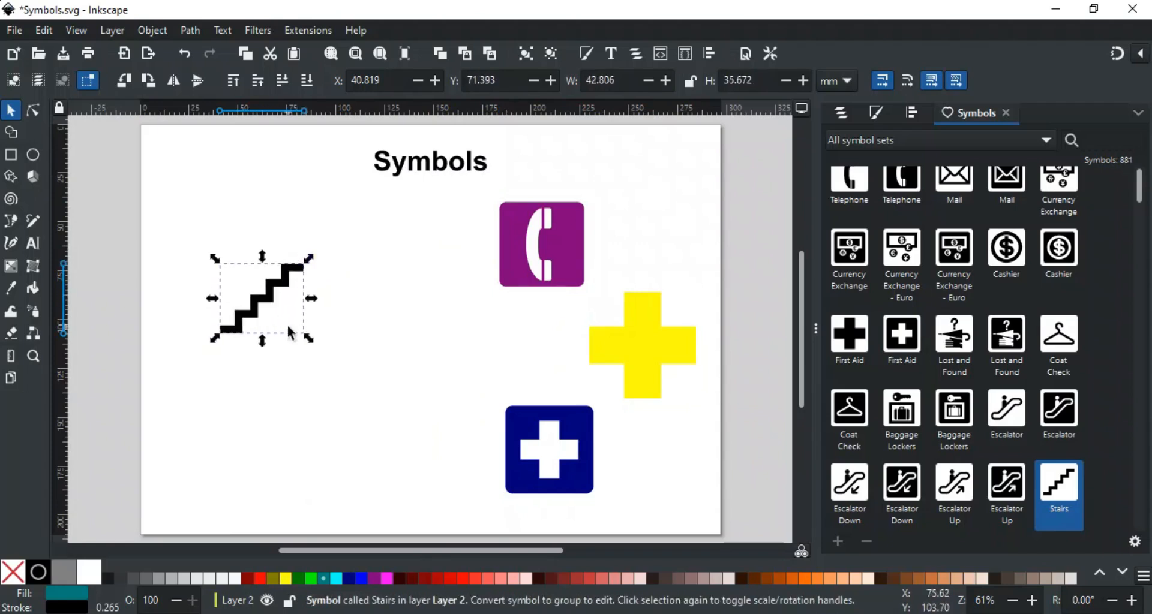
# Set the Stairs symbol's stroke to red and move it to the page's upper left.
pyautogui.keyDown('shift'); pyautogui.click(259, 579); pyautogui.keyUp('shift')
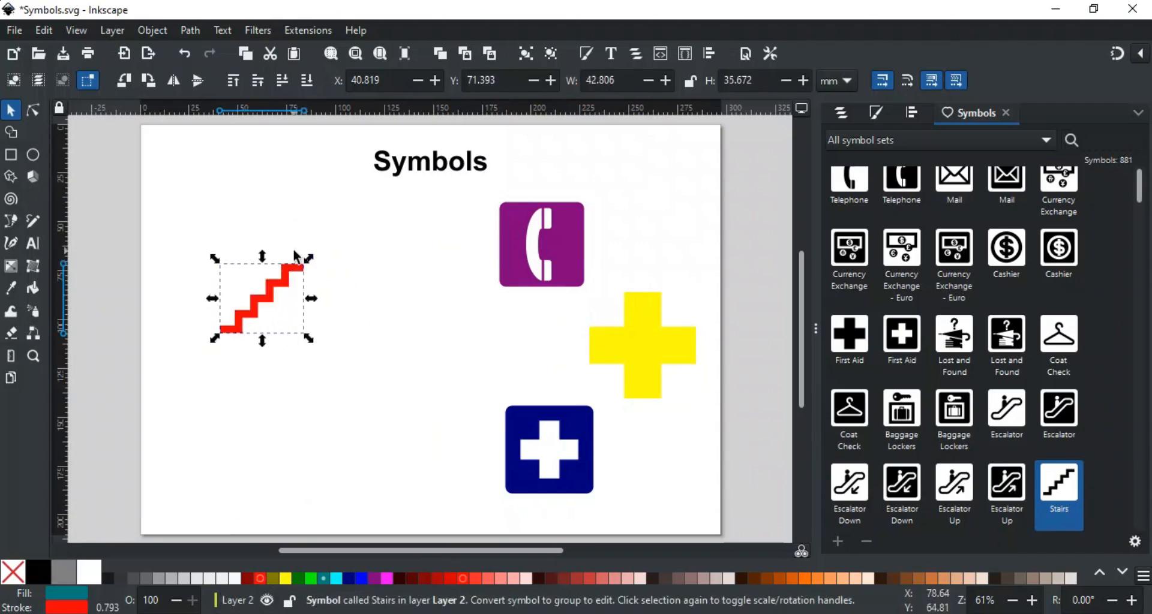
pyautogui.click(364, 287)
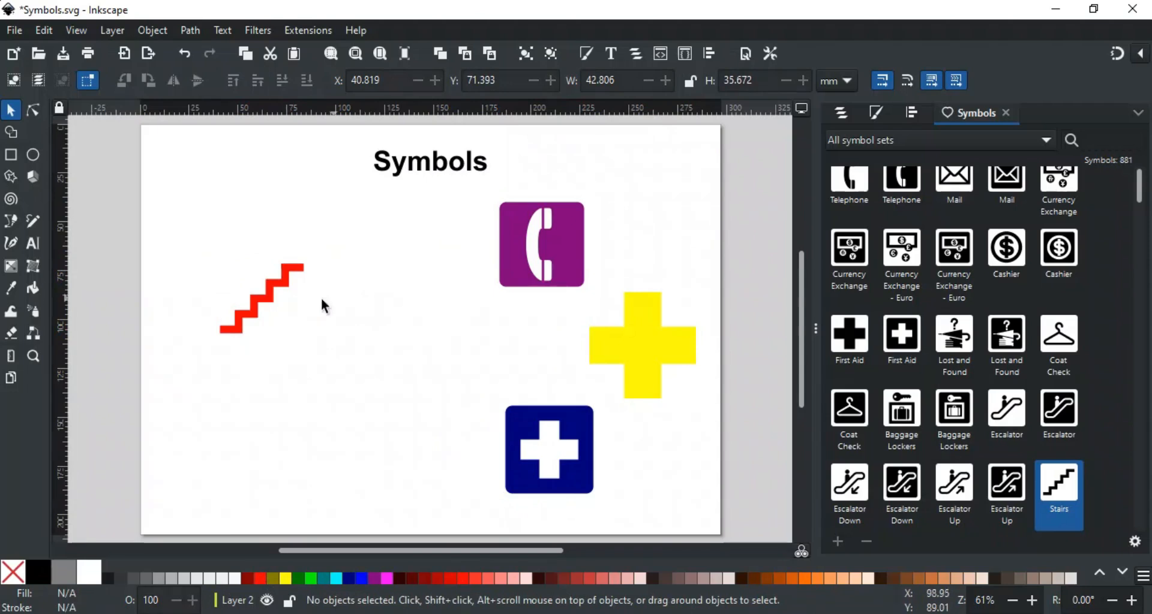
pyautogui.moveTo(267, 294); pyautogui.dragTo(241, 223)
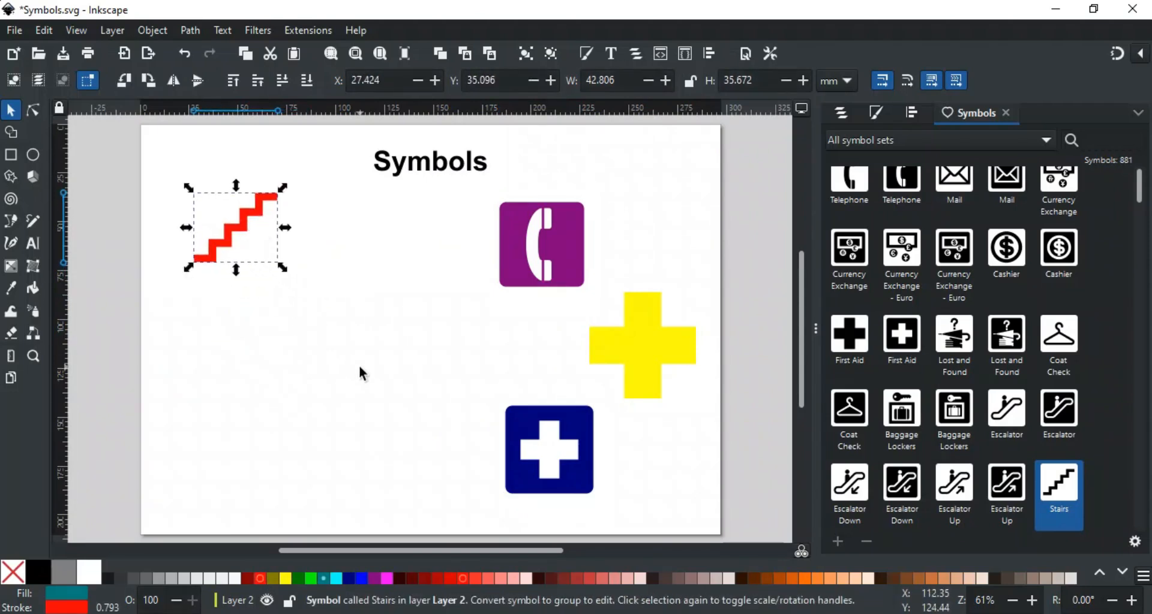
# Place the plain Escalator symbol on the page's lower left at about 91 × 65 mm, with dark blue fill and green stroke.
pyautogui.moveTo(996, 414); pyautogui.dragTo(339, 336)
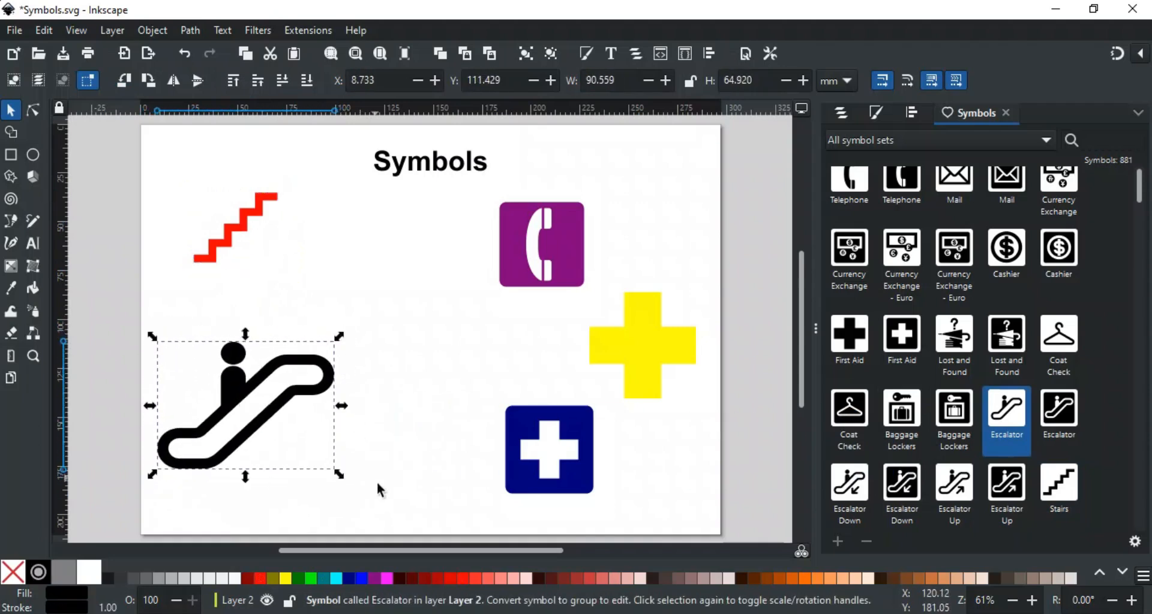
pyautogui.click(349, 577)
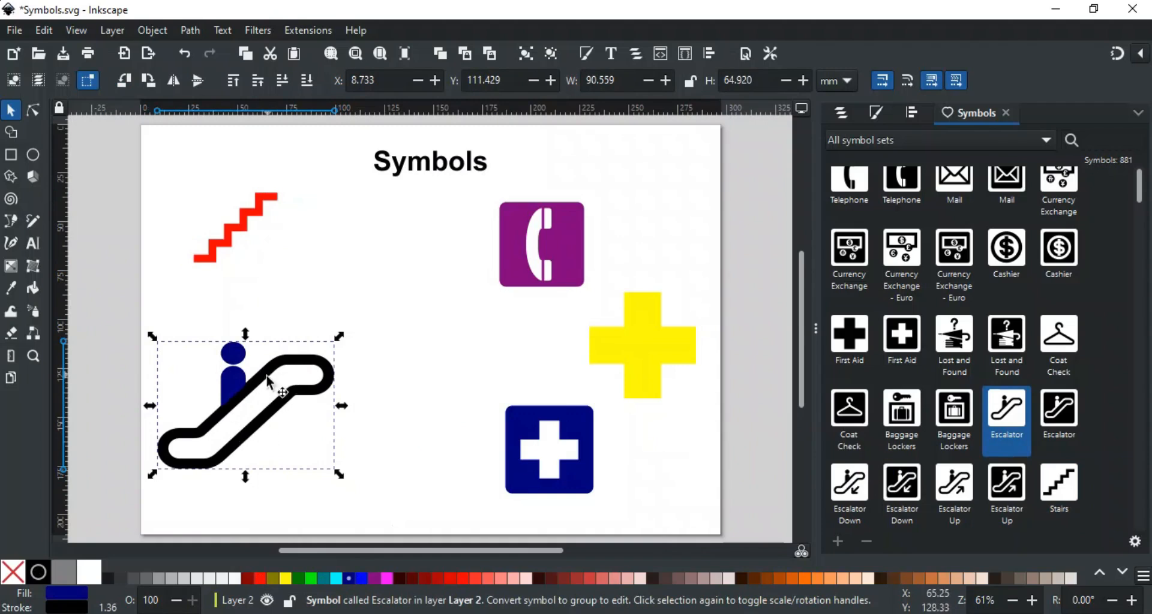
pyautogui.keyDown('shift'); pyautogui.click(310, 578); pyautogui.keyUp('shift')
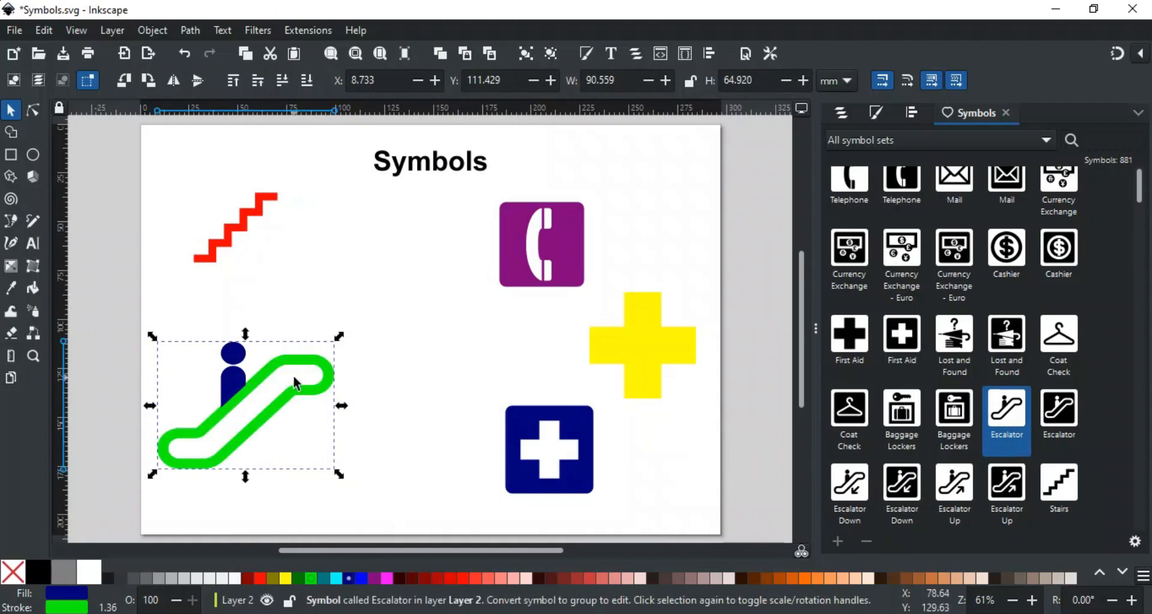
pyautogui.click(379, 389)
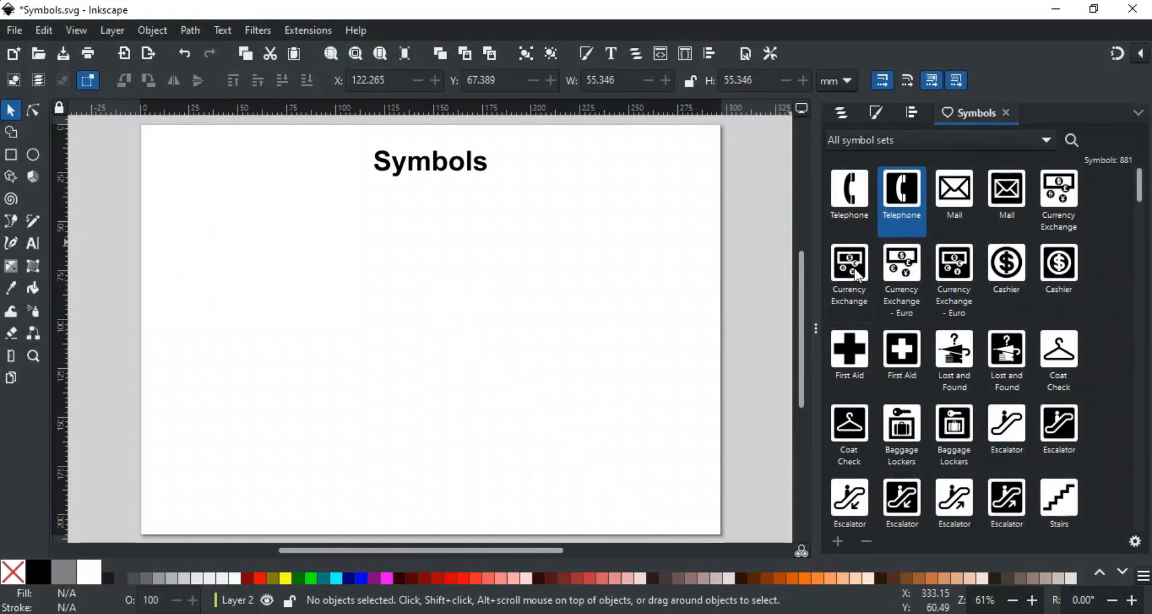
# Place the black-tile Telephone symbol mid-page on the emptied page at about 54 mm and fill it red.
pyautogui.moveTo(905, 203); pyautogui.dragTo(494, 412)
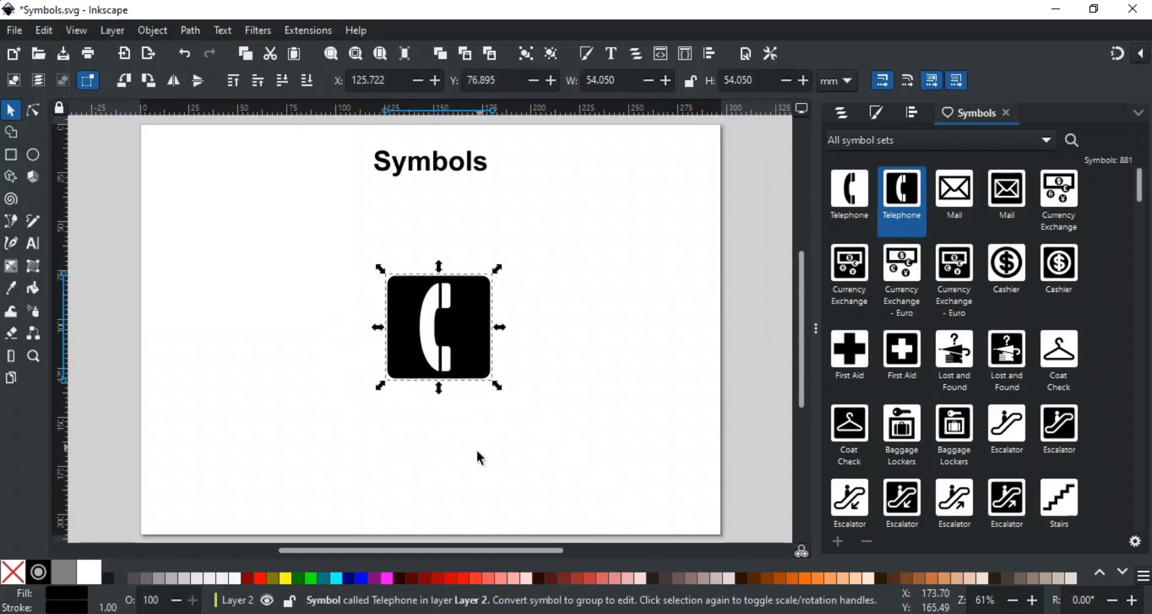
pyautogui.click(450, 578)
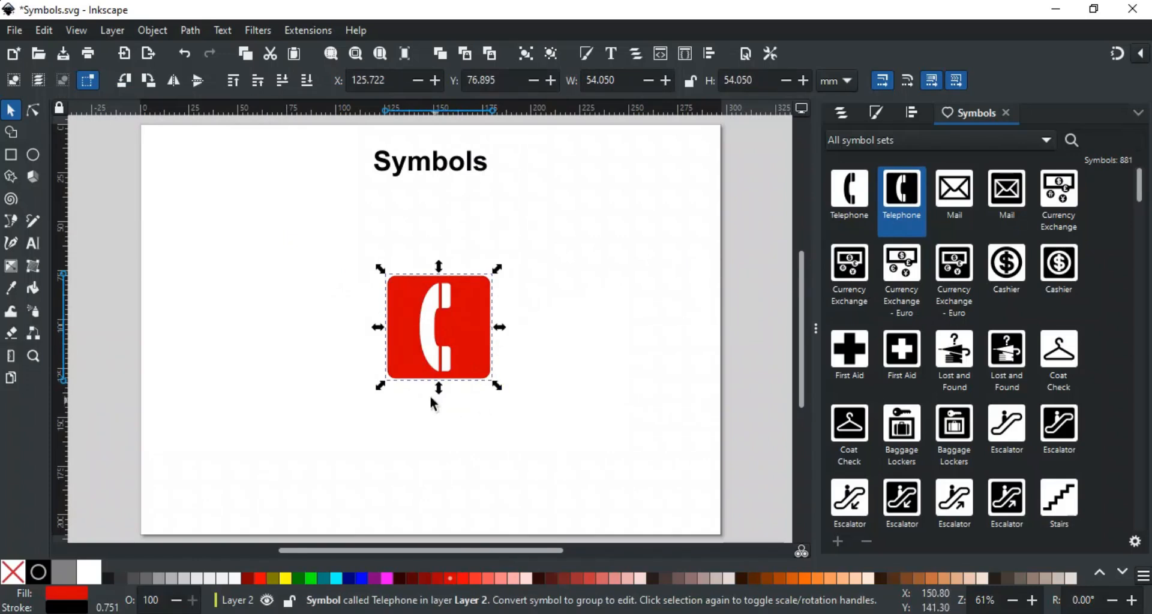
# Check the red Telephone symbol for editable nodes with the Node tool.
pyautogui.click(32, 109)
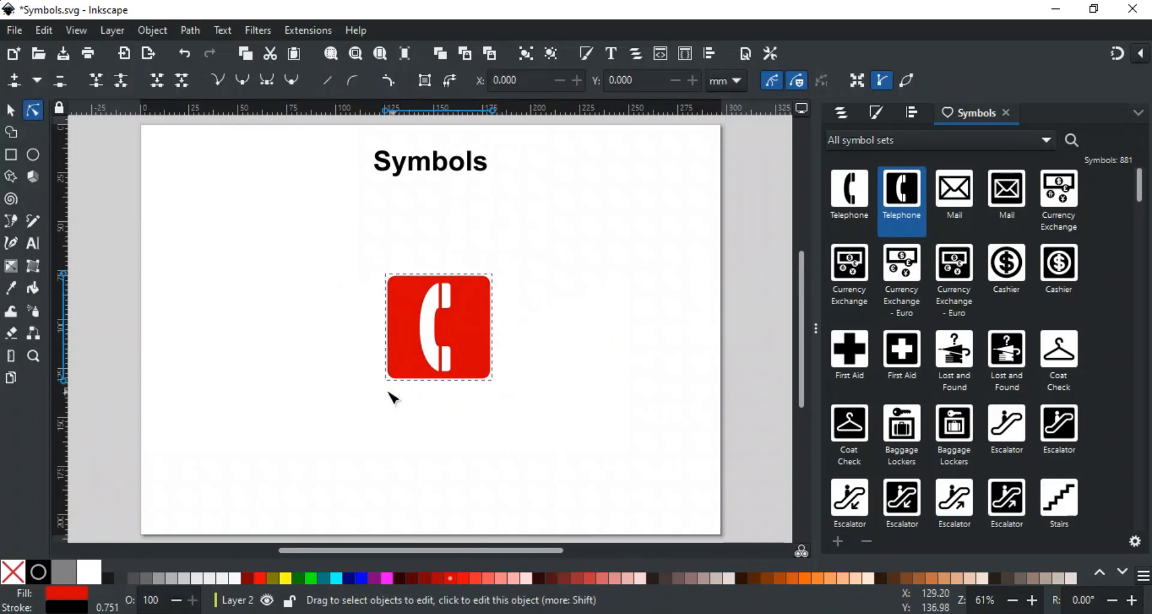
pyautogui.press('Escape')
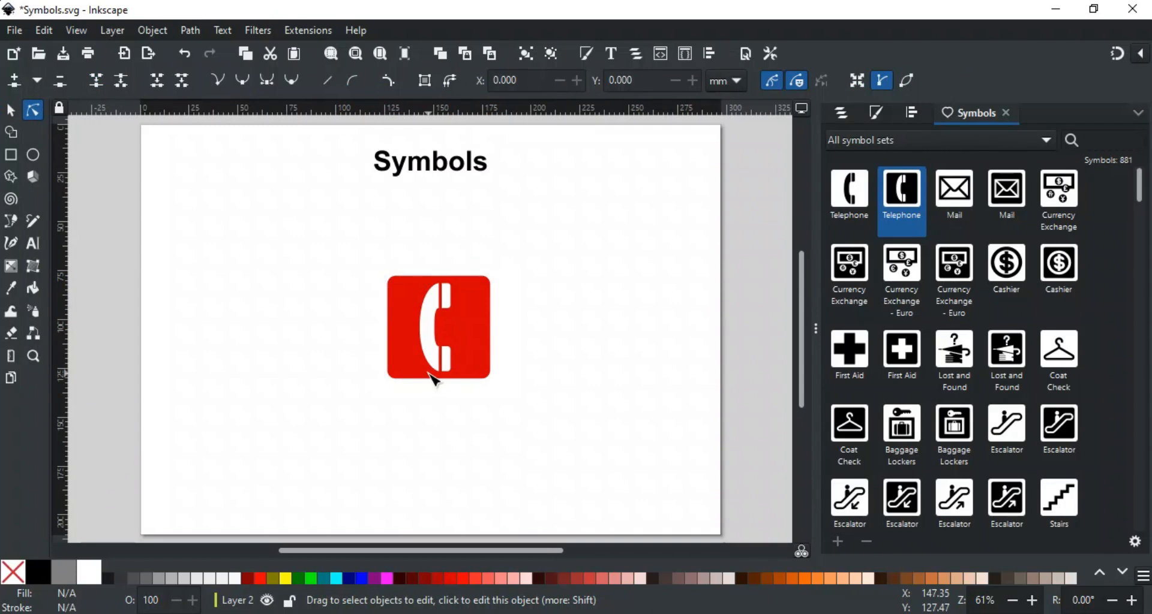
pyautogui.click(461, 329)
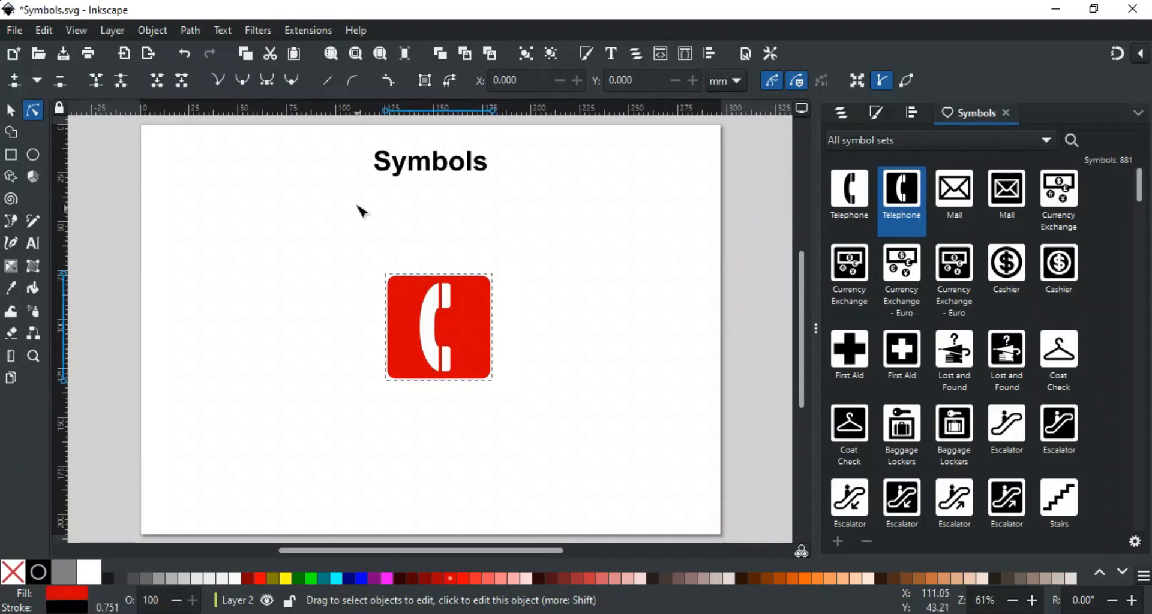
# Convert the red Telephone symbol into editable objects with Object to Path.
pyautogui.click(189, 30)
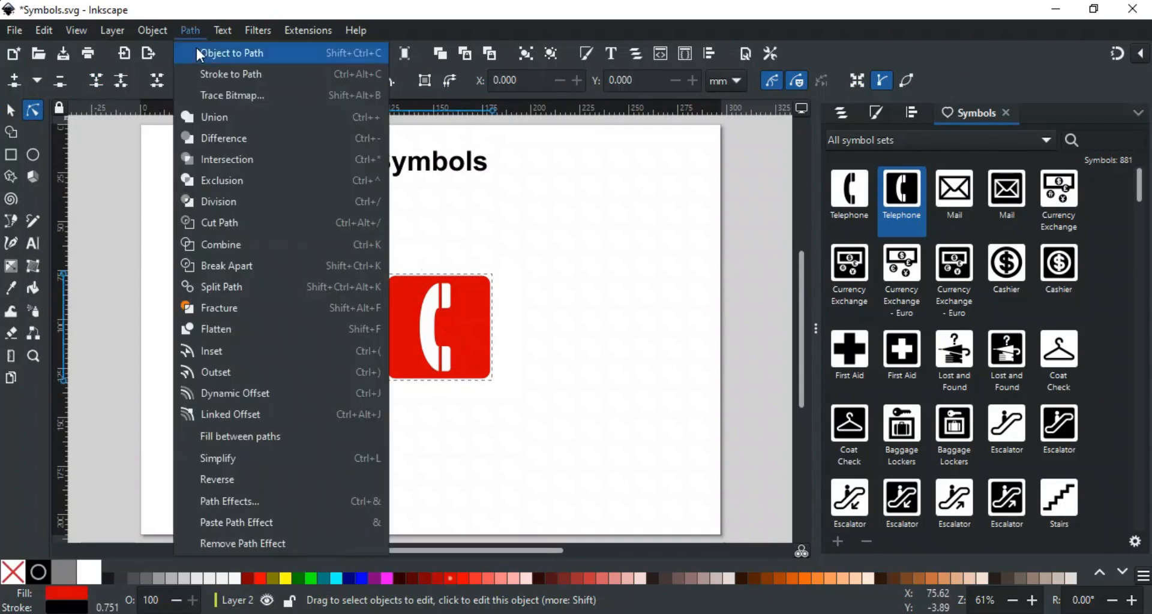
pyautogui.click(203, 53)
pyautogui.click(529, 249)
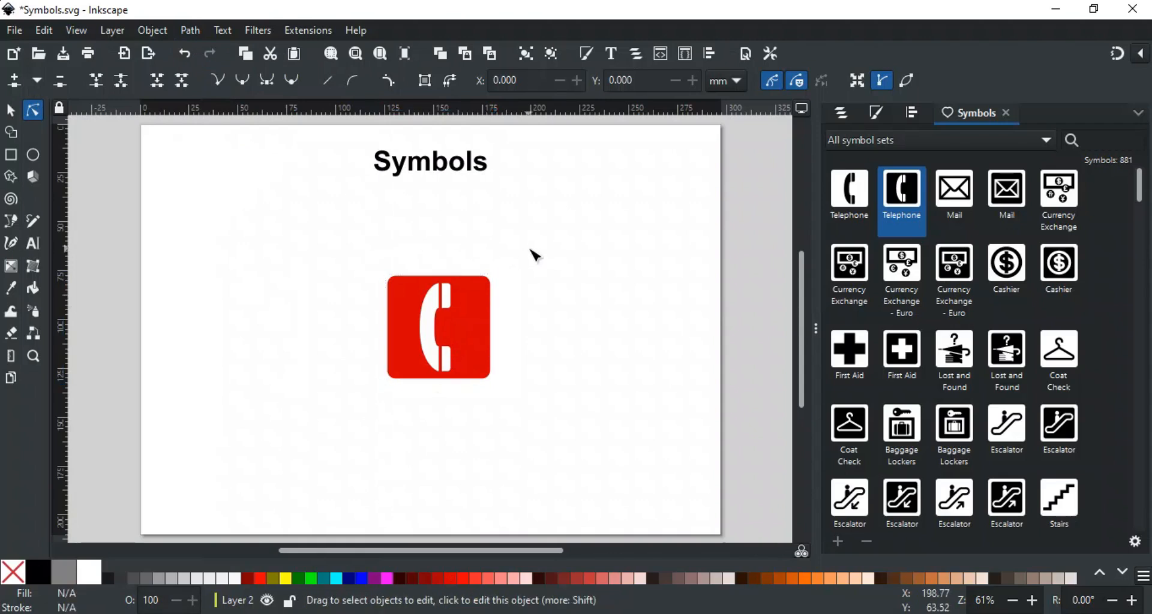
# Check the converted telephone's earpiece, mouthpiece and red background for editable nodes and handles.
pyautogui.click(486, 300)
pyautogui.click(443, 291)
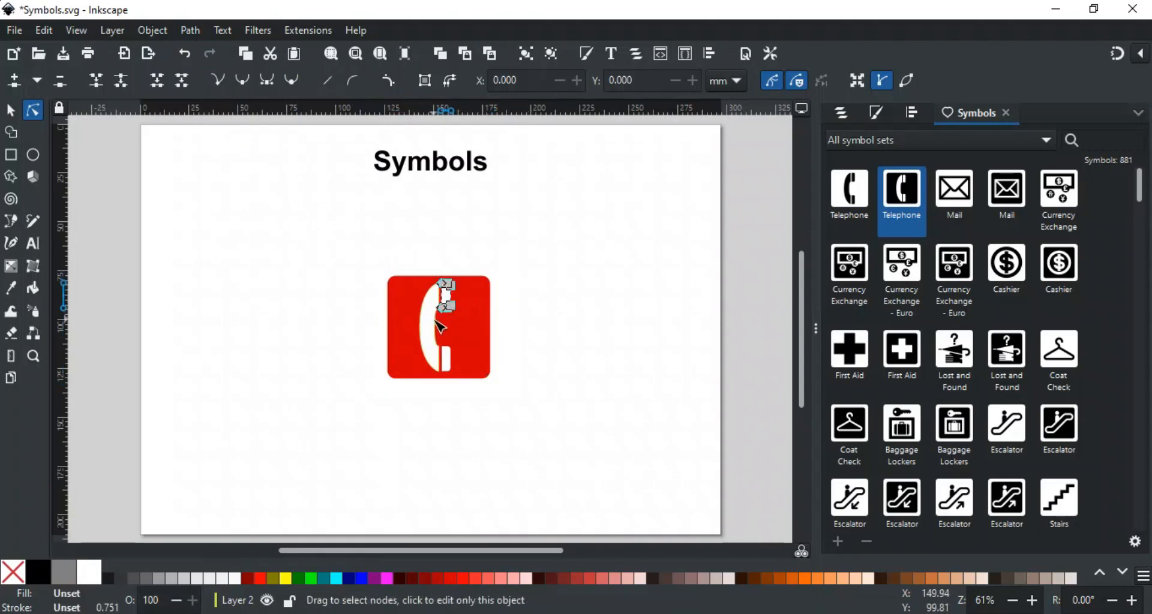
pyautogui.click(445, 358)
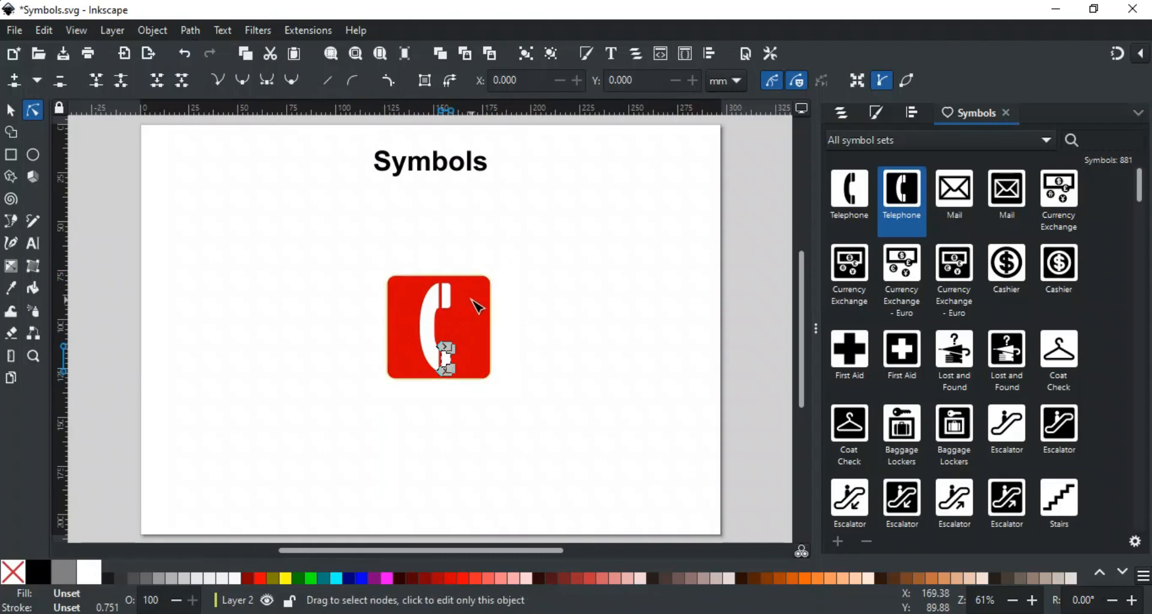
pyautogui.click(472, 299)
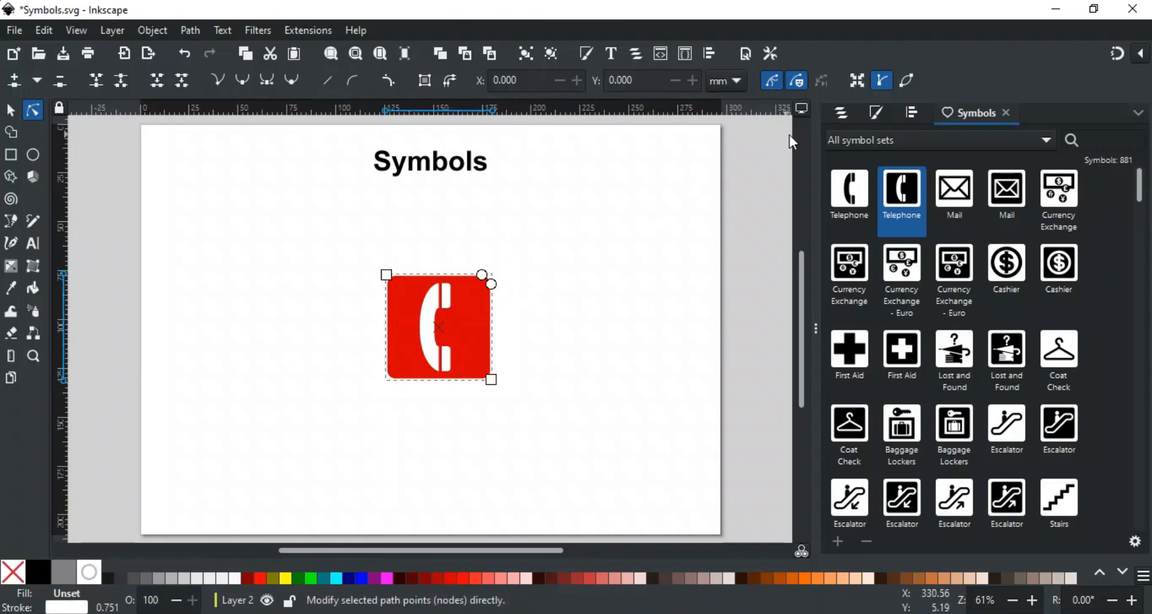
# Expand the converted telephone's groups in the object list and round its red background square fully into a circle.
pyautogui.click(841, 113)
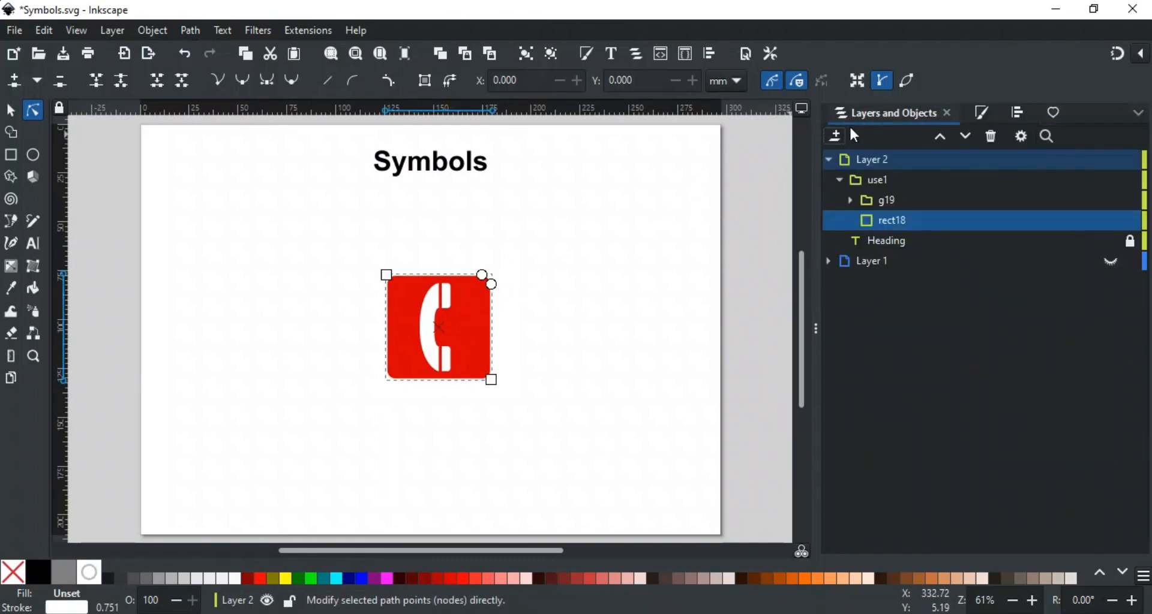
pyautogui.click(850, 200)
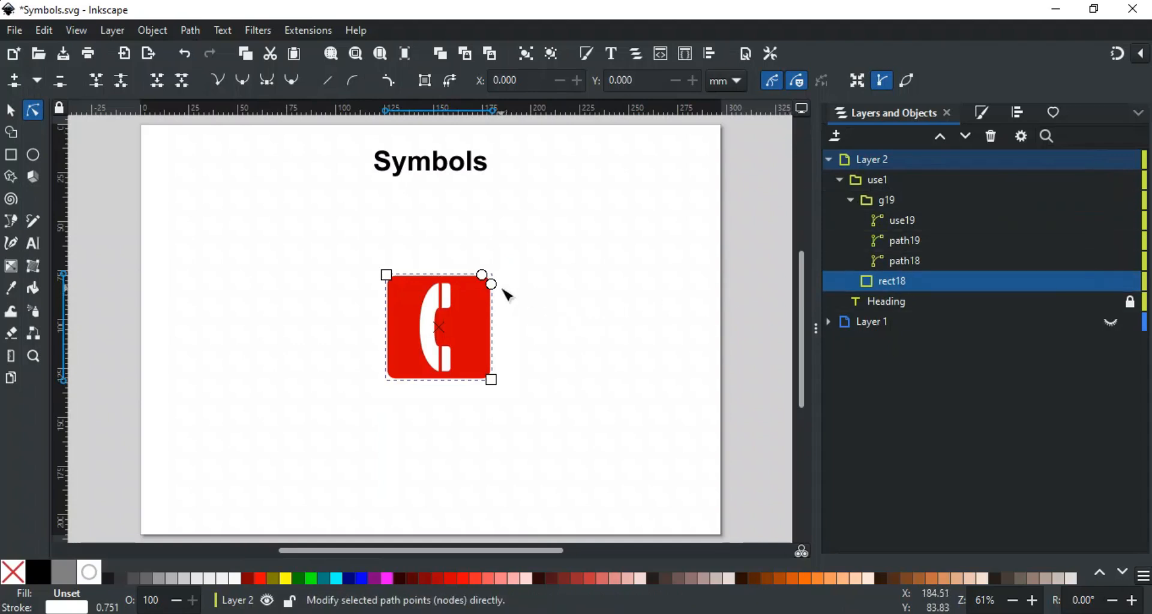
pyautogui.moveTo(491, 285); pyautogui.dragTo(504, 366)
pyautogui.moveTo(482, 276); pyautogui.dragTo(459, 277)
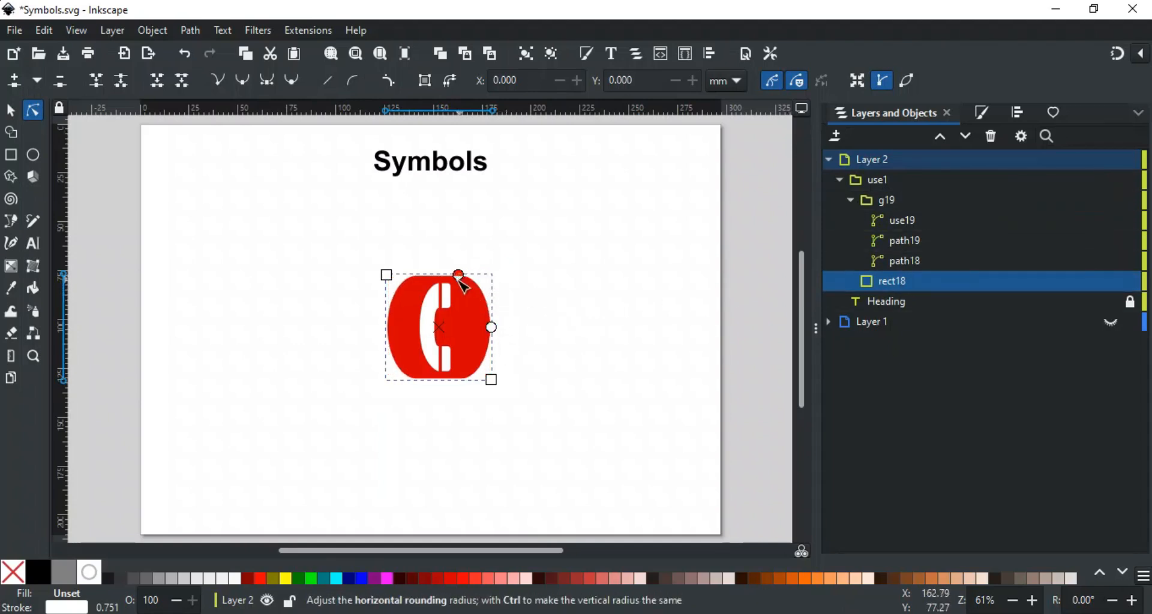
# Fill the white handset pieces of the telephone with cyan, one piece at a time.
pyautogui.click(455, 309)
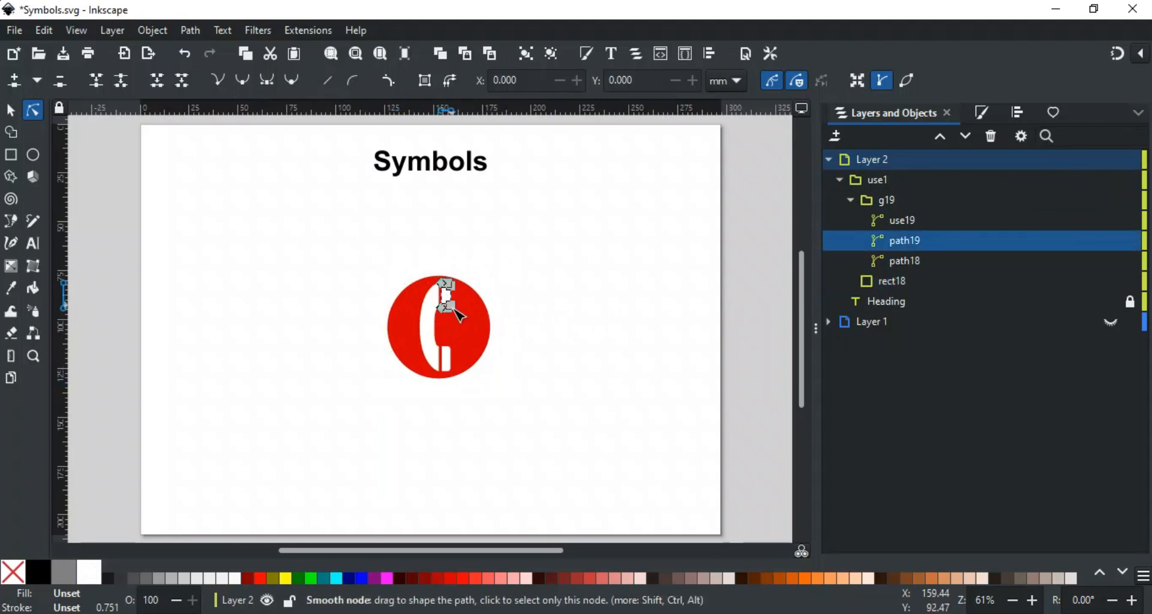
pyautogui.click(335, 578)
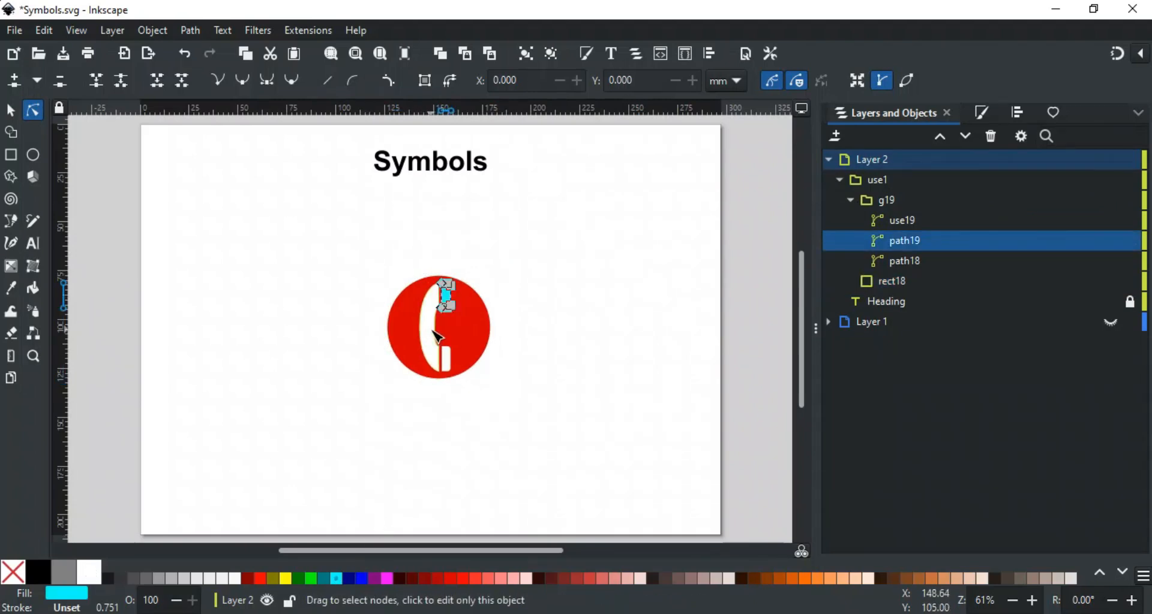
pyautogui.click(437, 336)
pyautogui.click(333, 577)
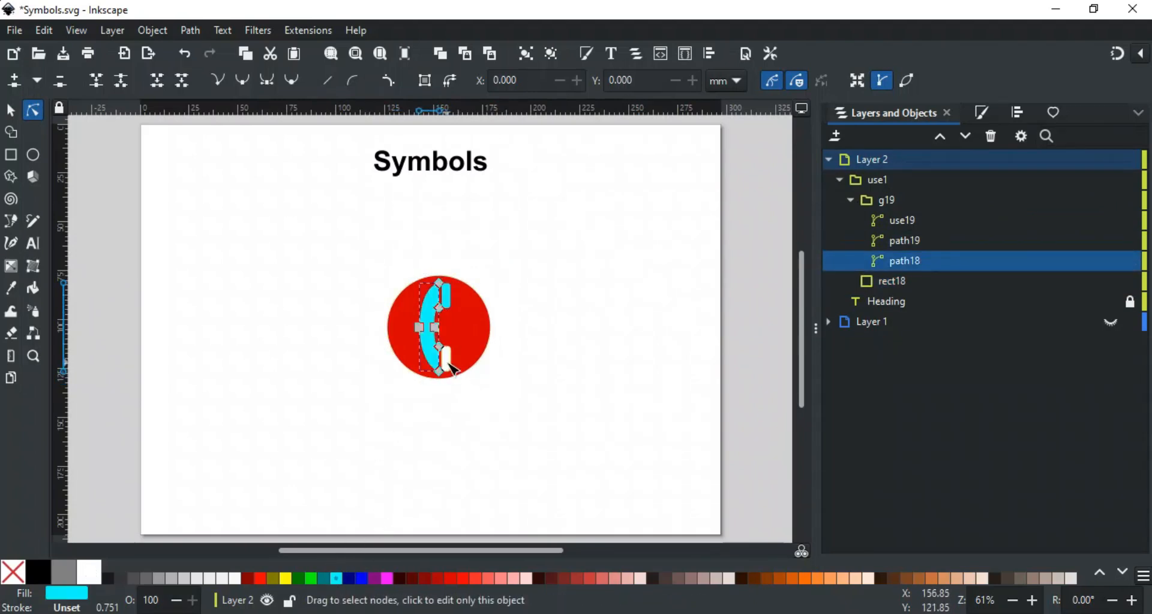
pyautogui.click(336, 577)
pyautogui.click(531, 427)
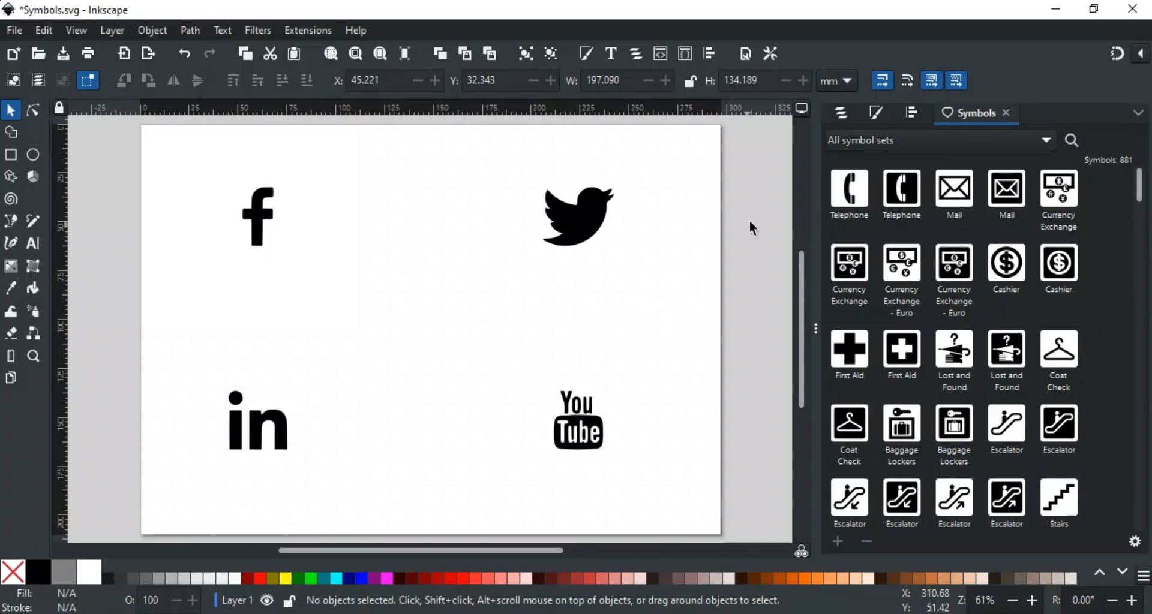
# Switch the displayed symbol set to Current document.
pyautogui.click(871, 141)
pyautogui.click(876, 205)
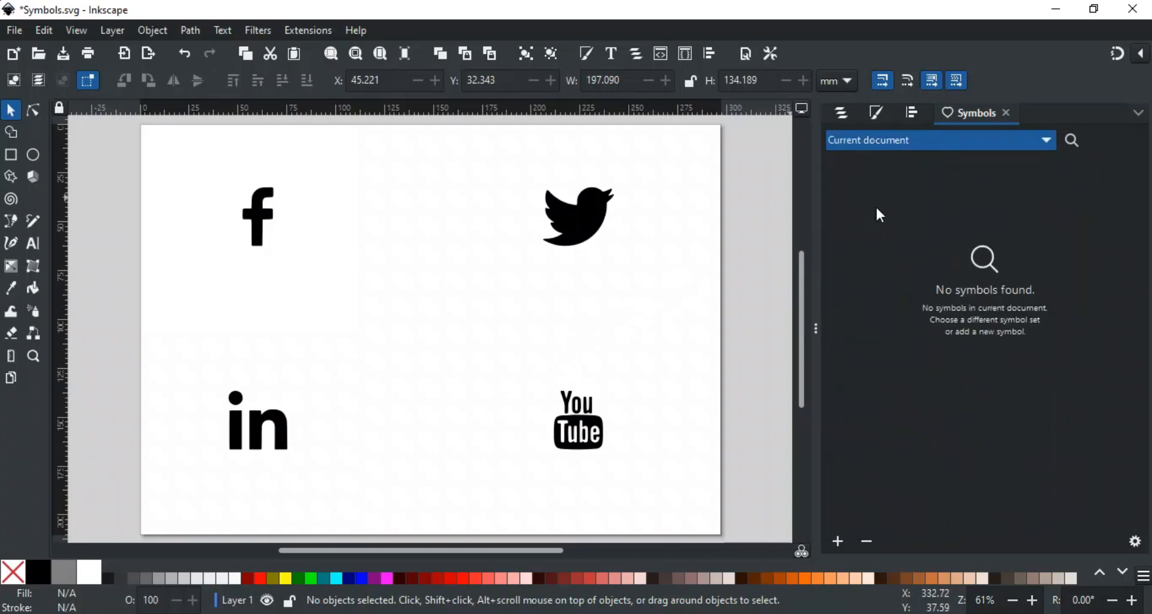